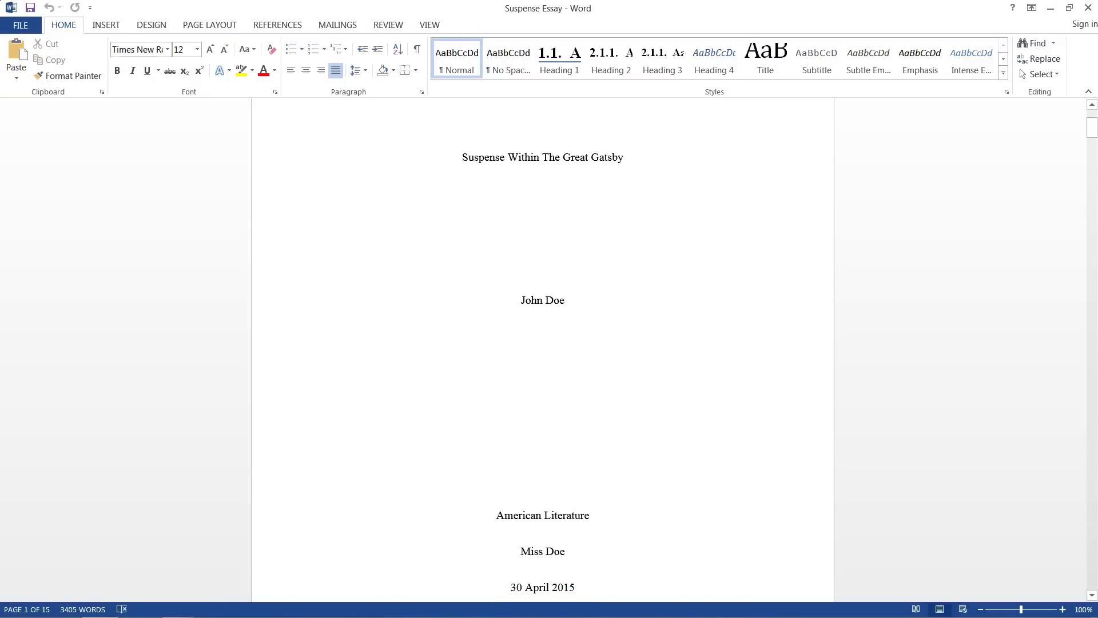
scroll(543, 349, "down", 10)
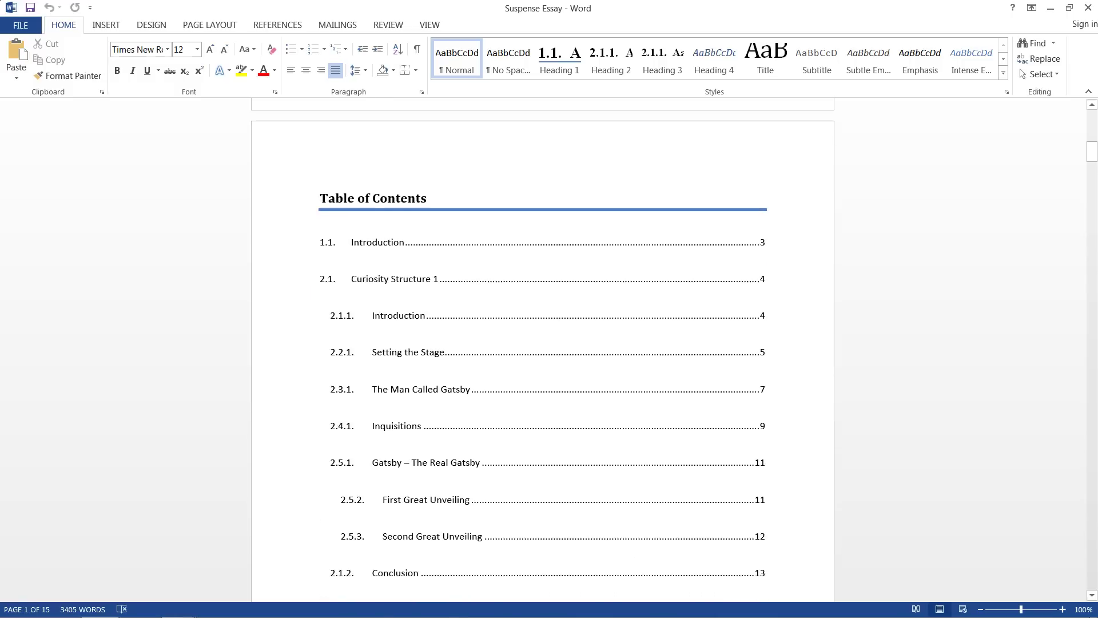
Scroll through the essay and select its table of contents.
left_click(289, 205)
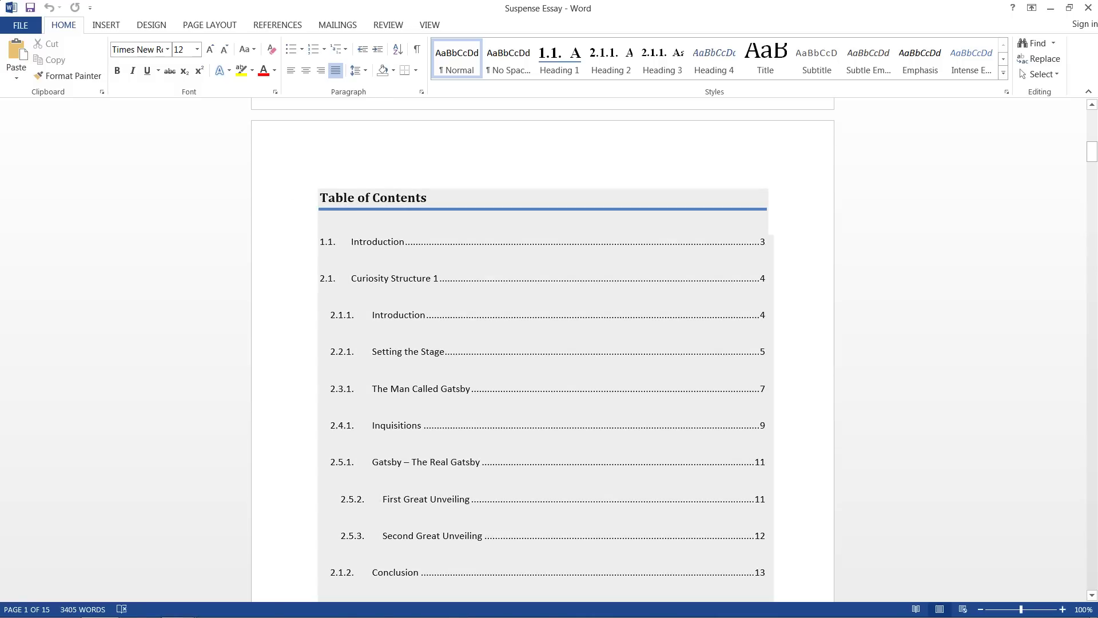
scroll(289, 228, "down", 10)
scroll(307, 209, "up", 5)
scroll(307, 209, "up", 6)
Show the Navigation Pane and jump to Introduction, Curiosity Structure 1 and its subsections.
left_click(429, 25)
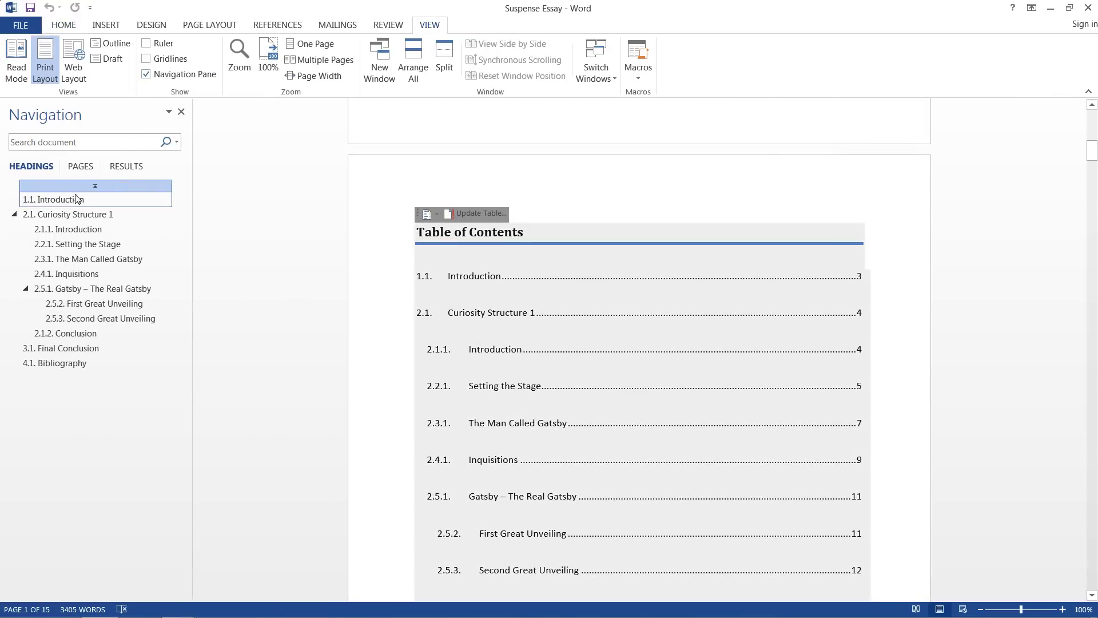
left_click(76, 199)
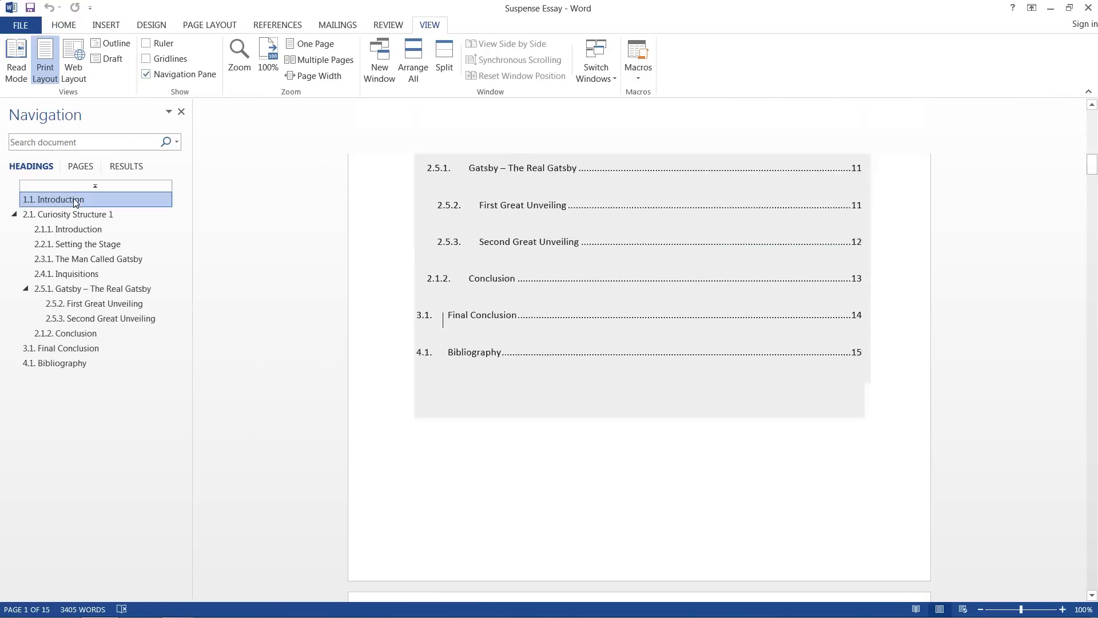
left_click(68, 215)
left_click(69, 229)
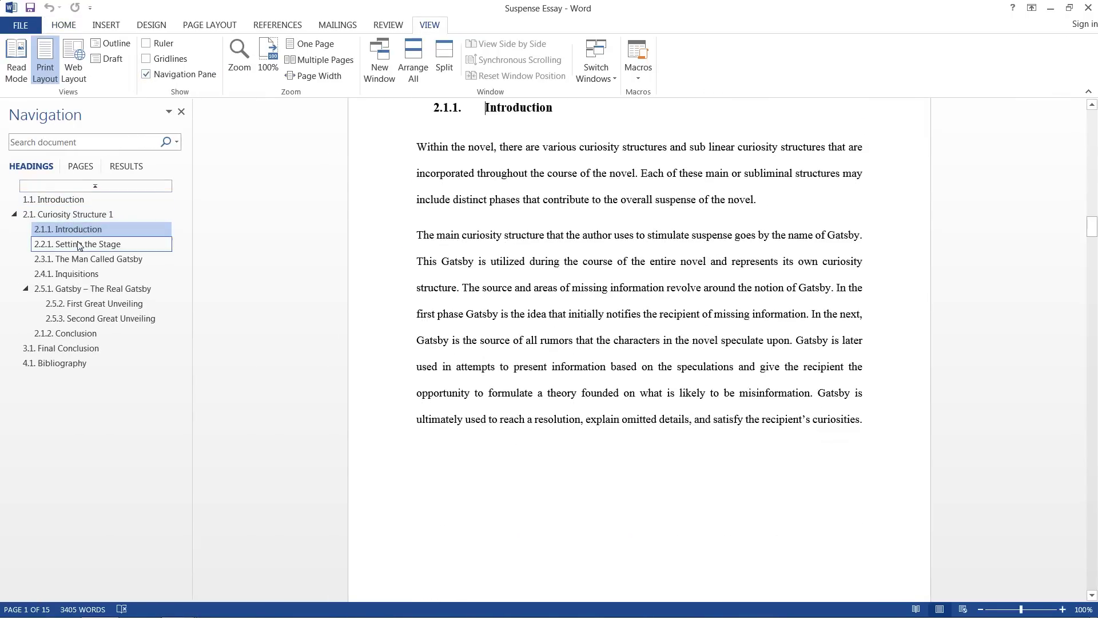
left_click(80, 245)
left_click(83, 304)
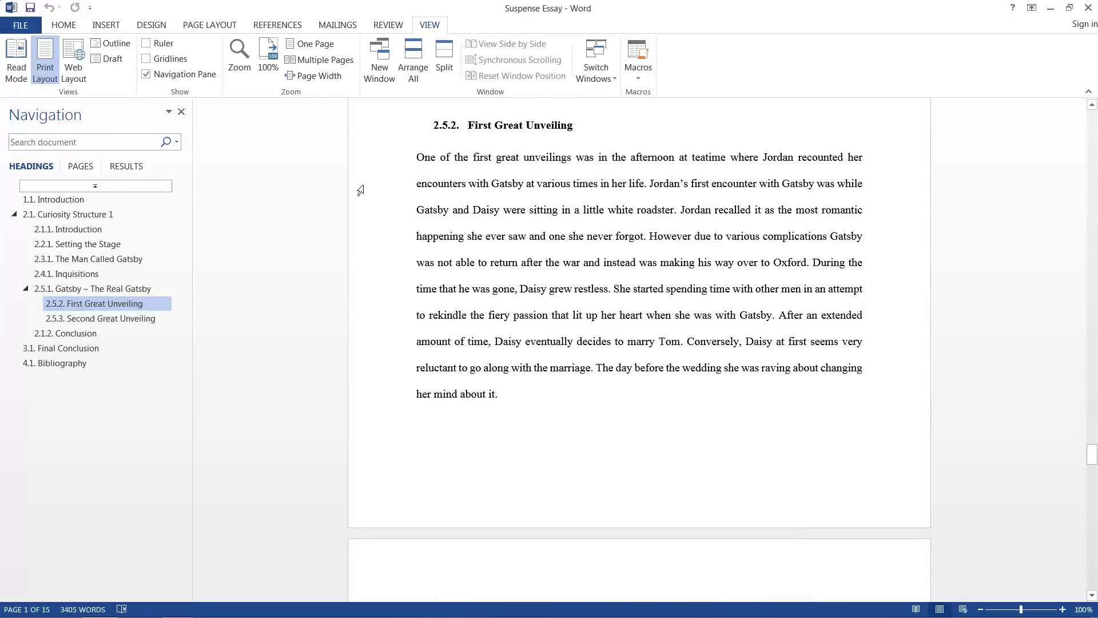
Jump back to 1.1 Introduction and return to the table of contents.
scroll(385, 194, "up", 3)
scroll(639, 344, "up", 4)
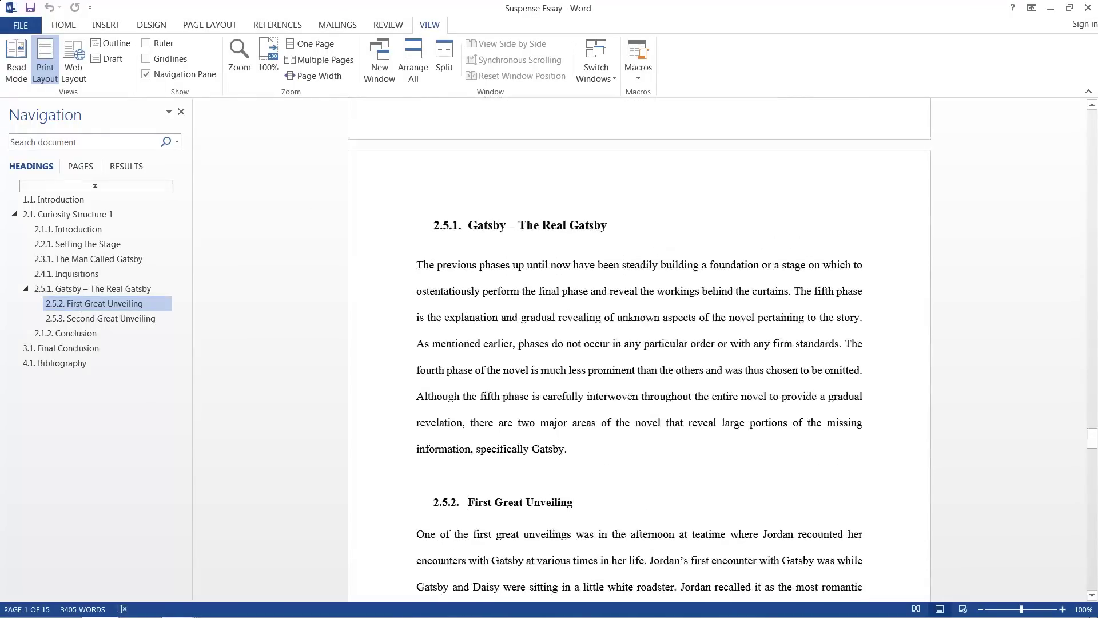
left_click(53, 200)
scroll(275, 265, "up", 10)
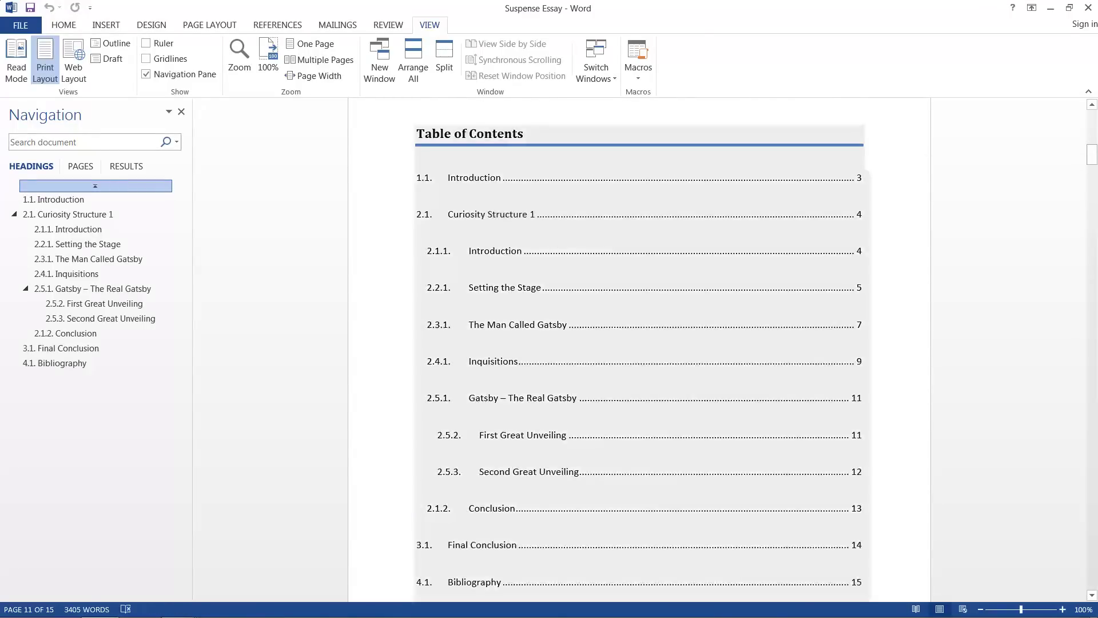
left_click(425, 134)
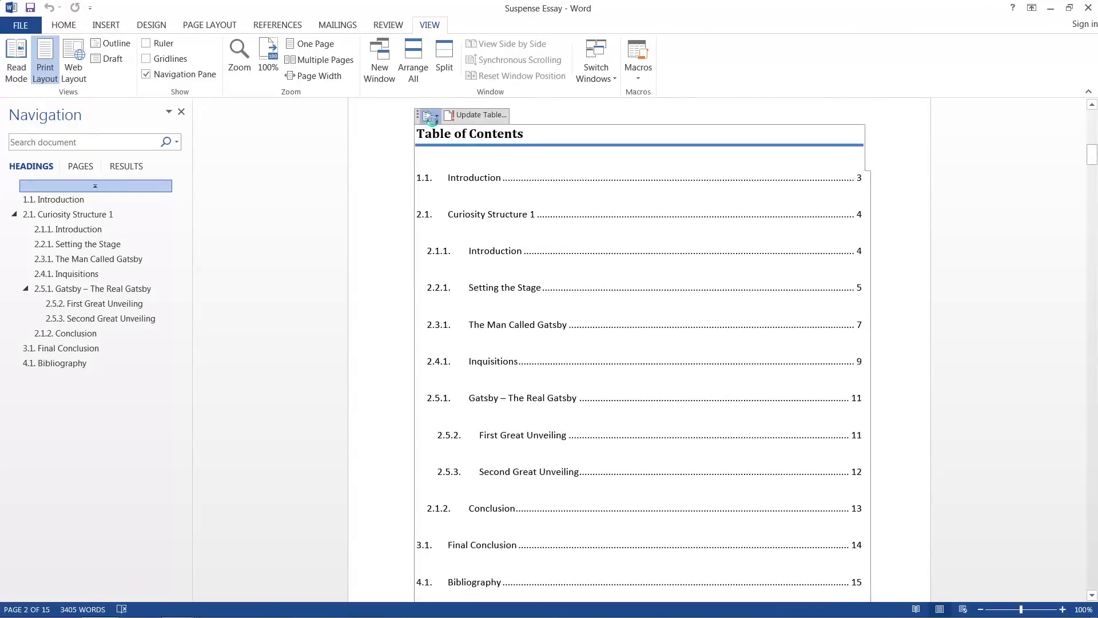
Remove the table of contents and close the Navigation Pane.
left_click(430, 116)
left_click(429, 423)
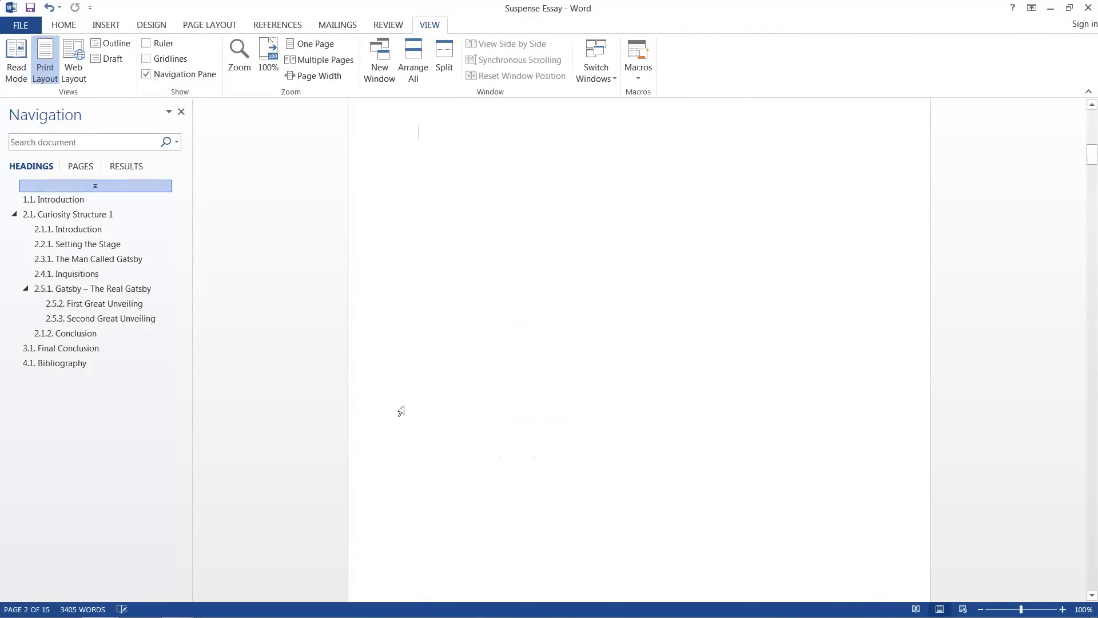
left_click(181, 111)
Insert an empty Heading 1 paragraph above Curiosity Structure 1.
scroll(543, 349, "down", 15)
scroll(543, 349, "down", 7)
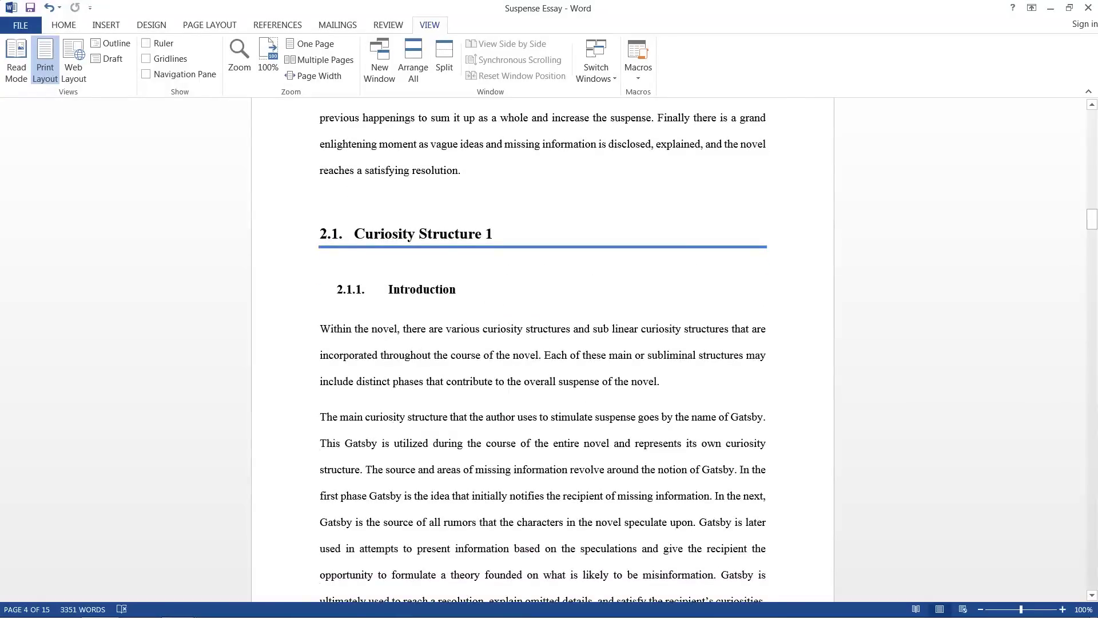
key("Return")
left_click(64, 26)
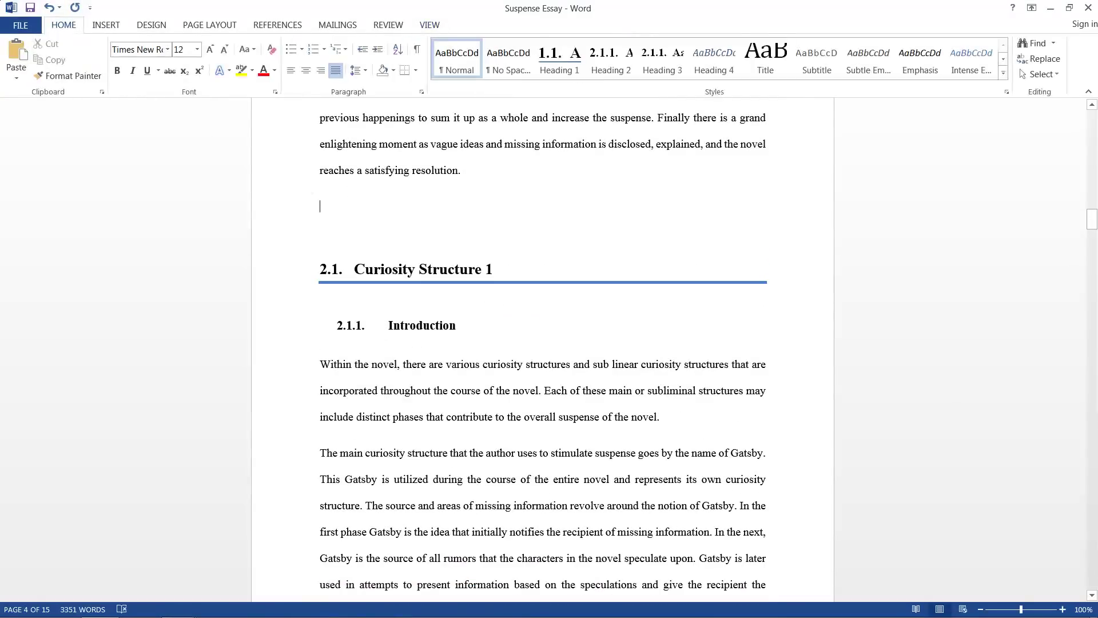
scroll(543, 349, "up", 1)
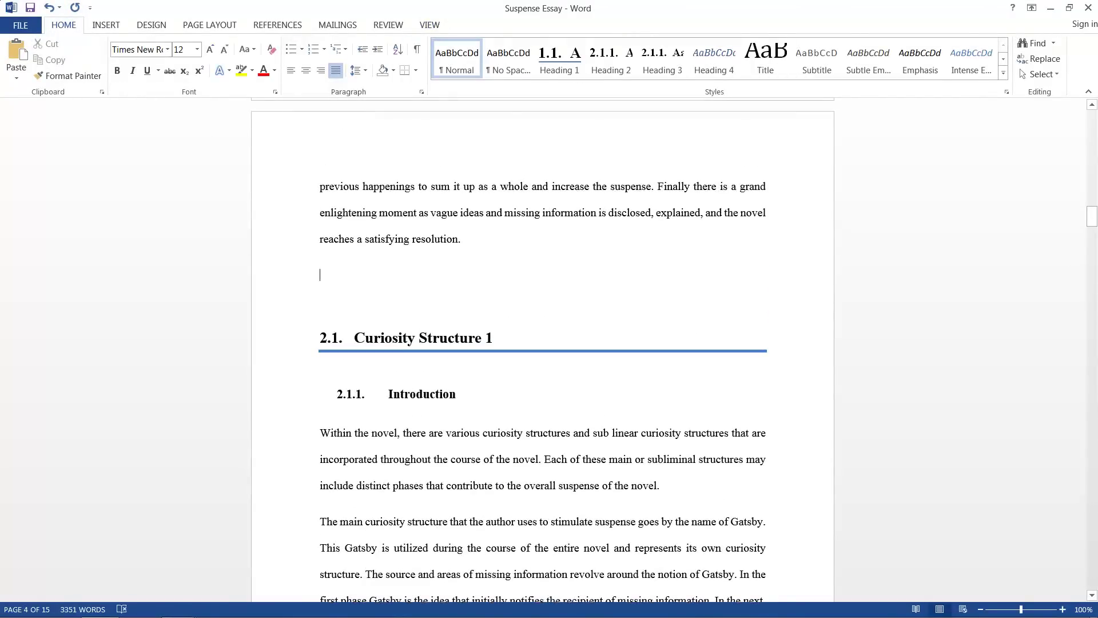
left_click(559, 67)
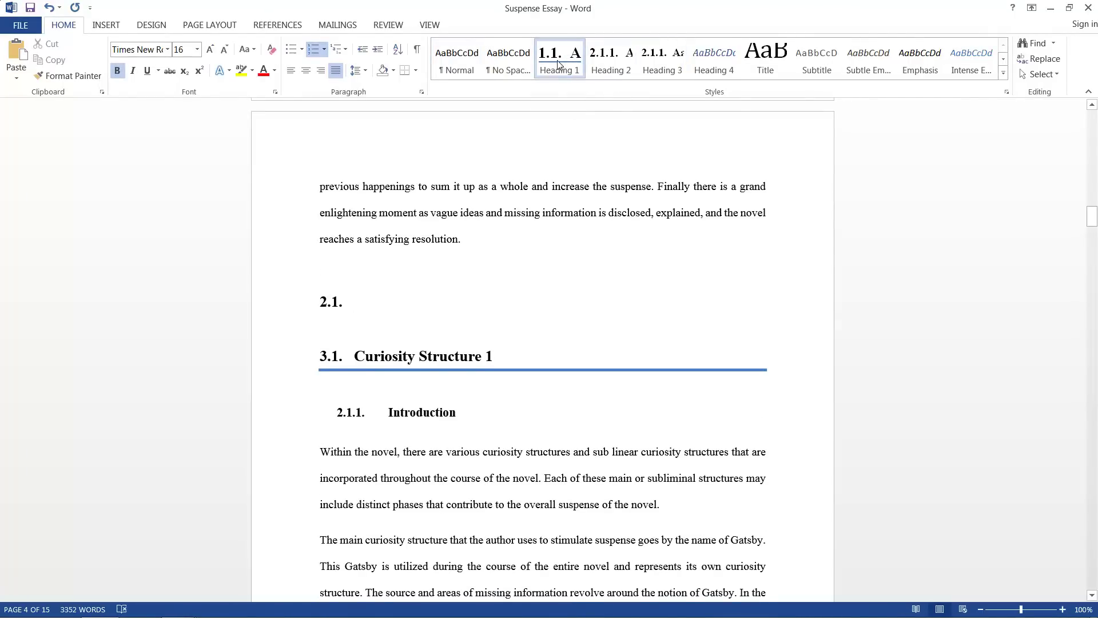
Inspect the Heading 1 style settings and close them without changes.
right_click(558, 64)
left_click(589, 87)
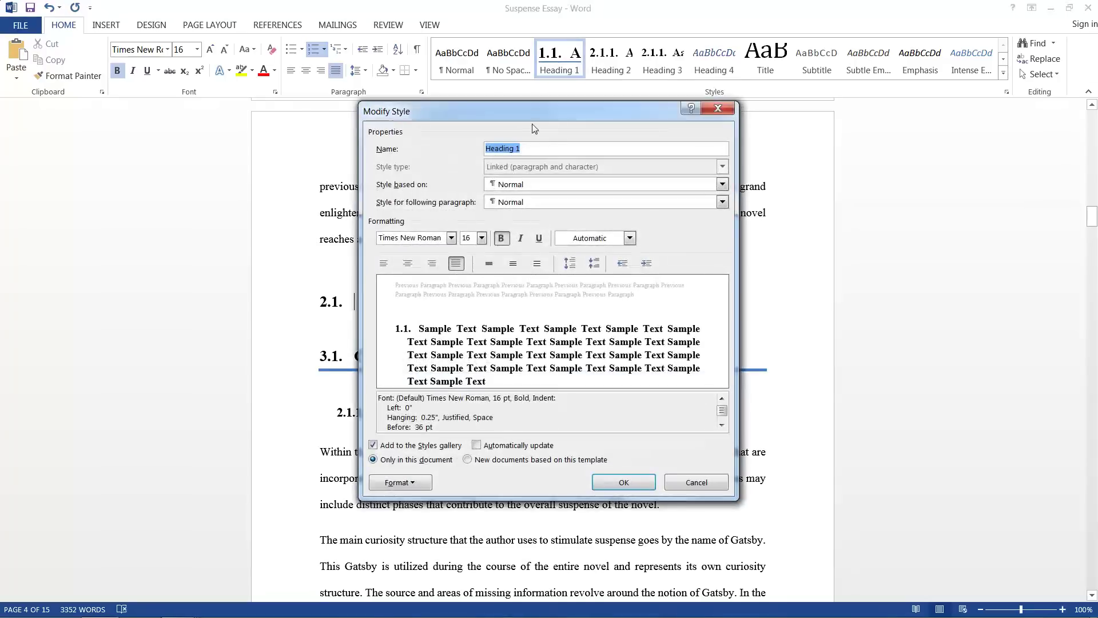
left_click_drag(530, 123, 701, 121)
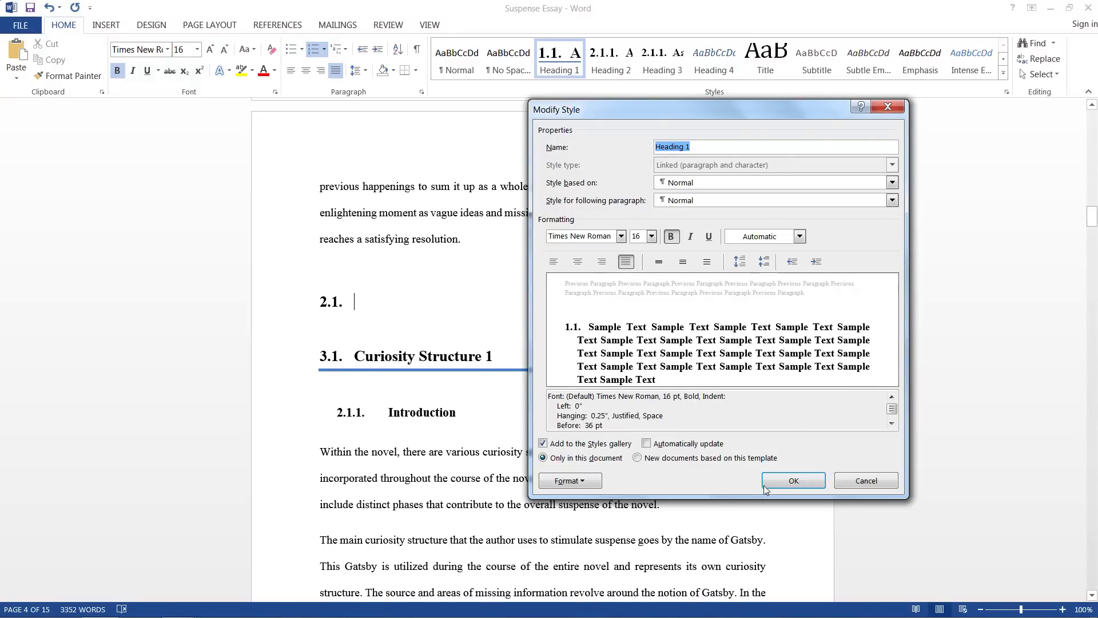
left_click(866, 480)
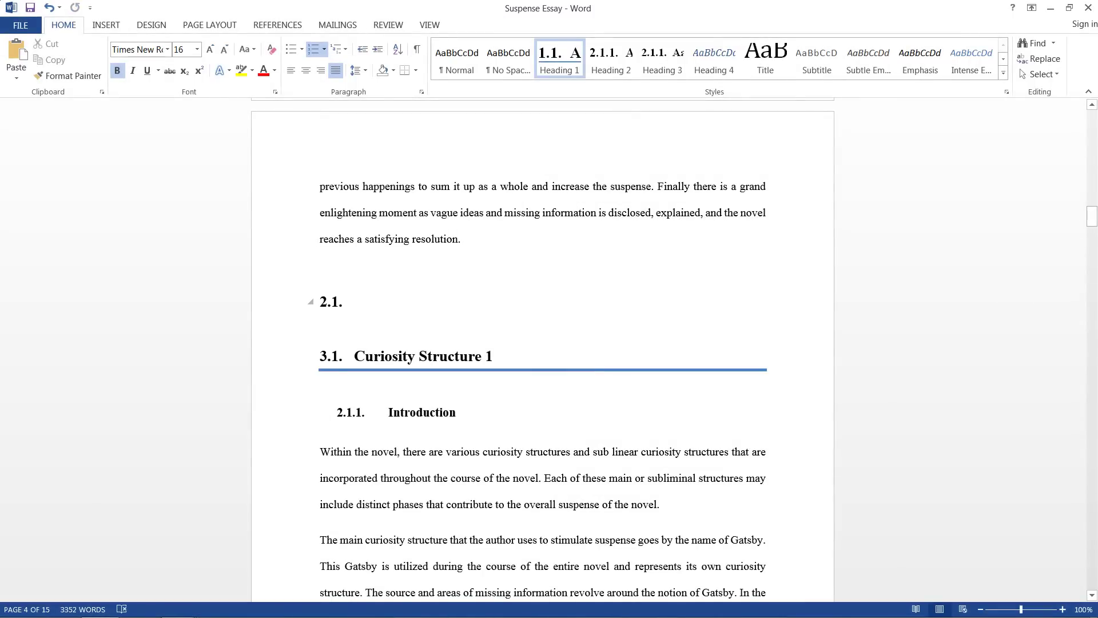
Title the new heading Curiosity Structure 1 and renumber the next heading to Curiosity Structure 2.
type("Curiosity Structure 1")
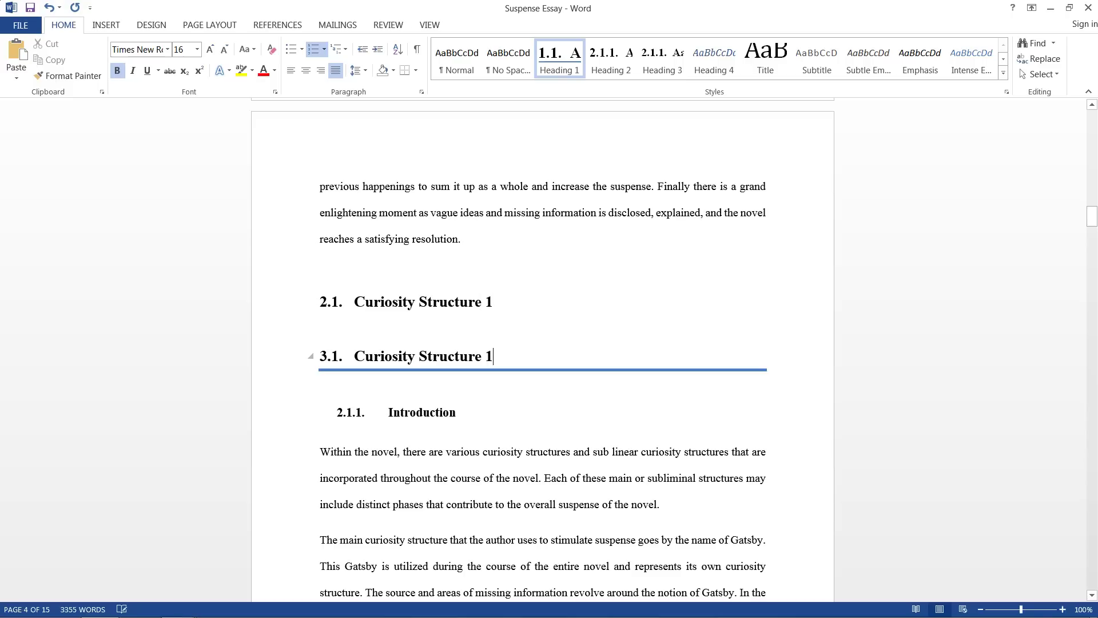
key("Return")
type("2")
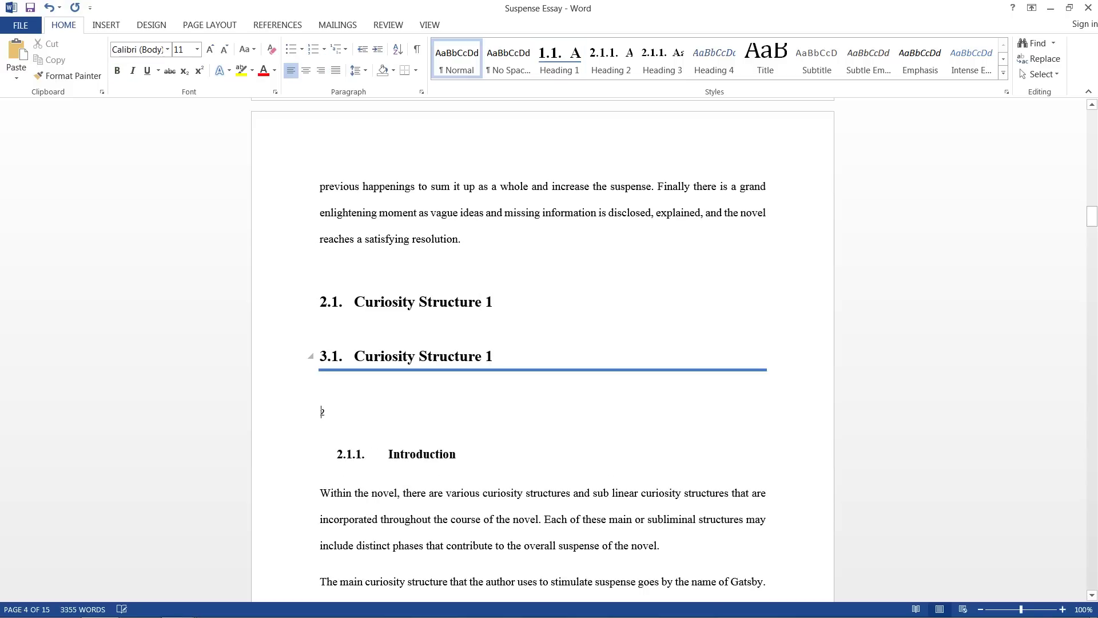
key("ctrl+z")
key("BackSpace")
type("2")
Add a Heading 2 subheading 'Introduction' under 2.1 Curiosity Structure 1.
key("Return")
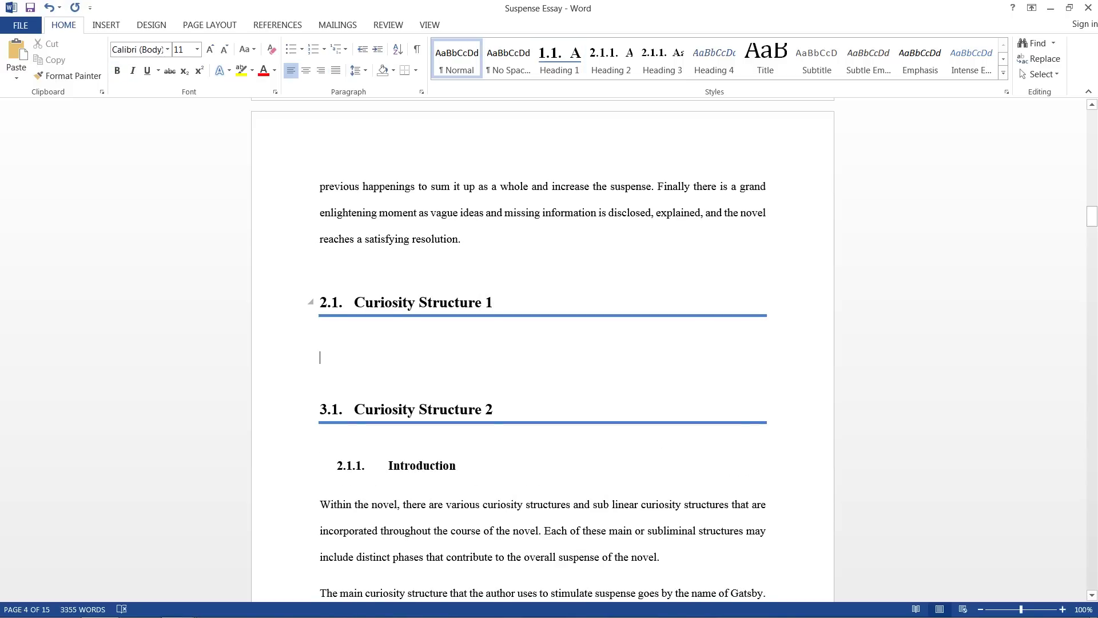
left_click(611, 66)
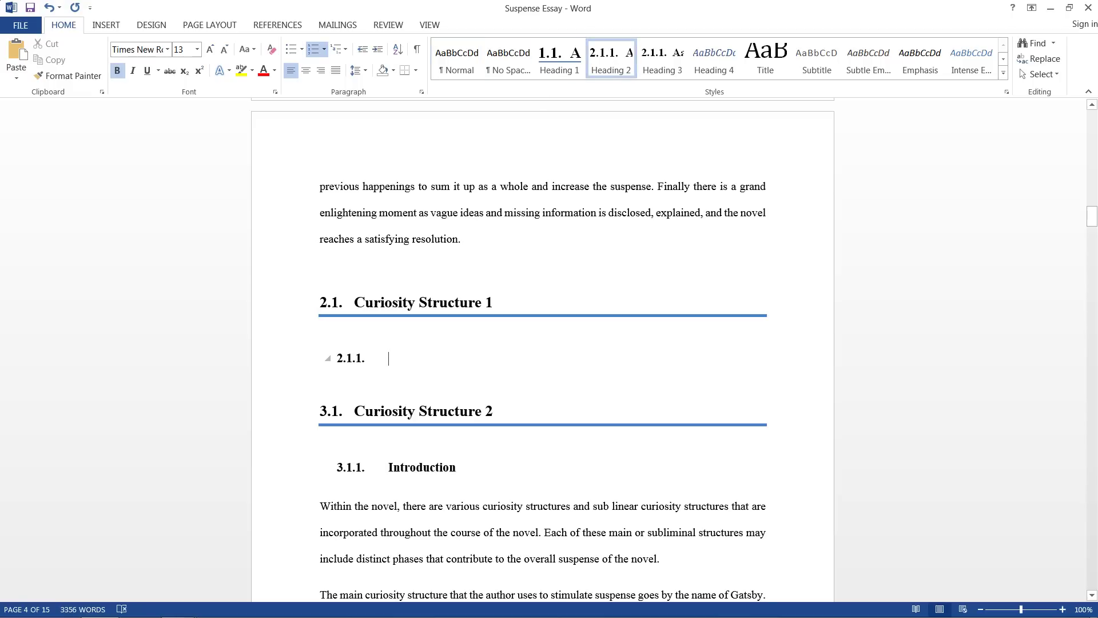
type("Introduction")
scroll(542, 349, "up", 15)
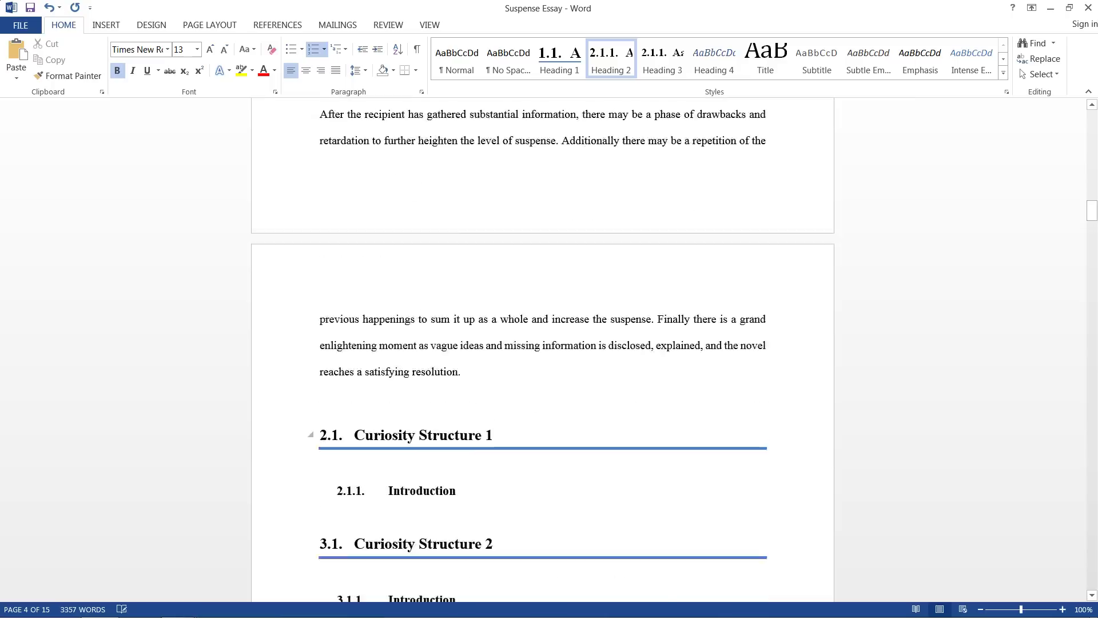
scroll(543, 349, "up", 3)
On the blank page after the title, open Custom Table of Contents from References.
left_click(457, 341)
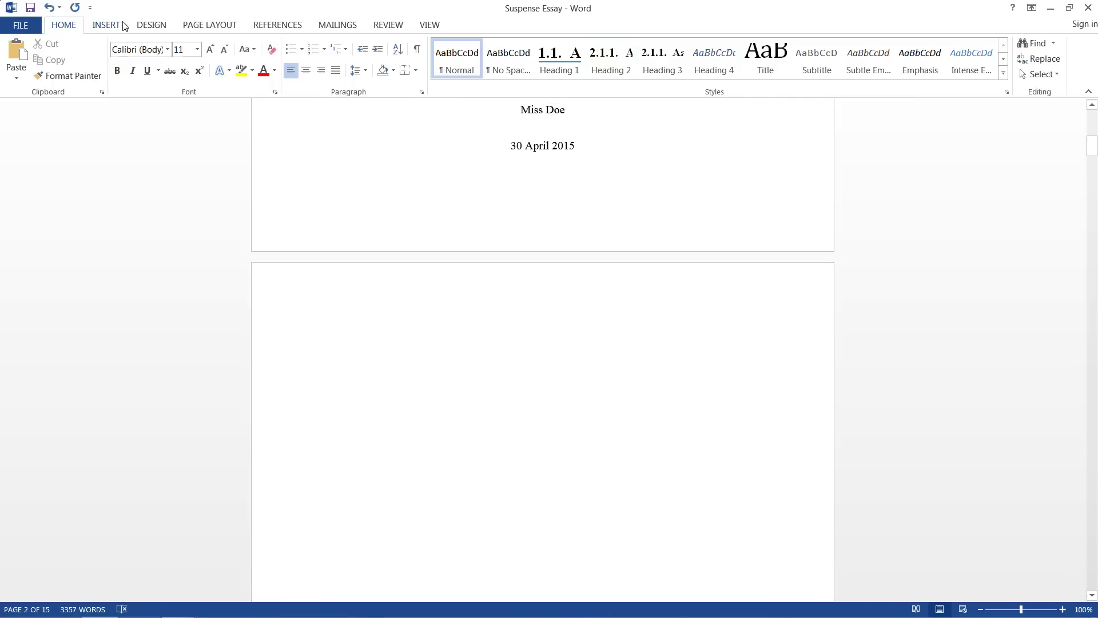
left_click(259, 25)
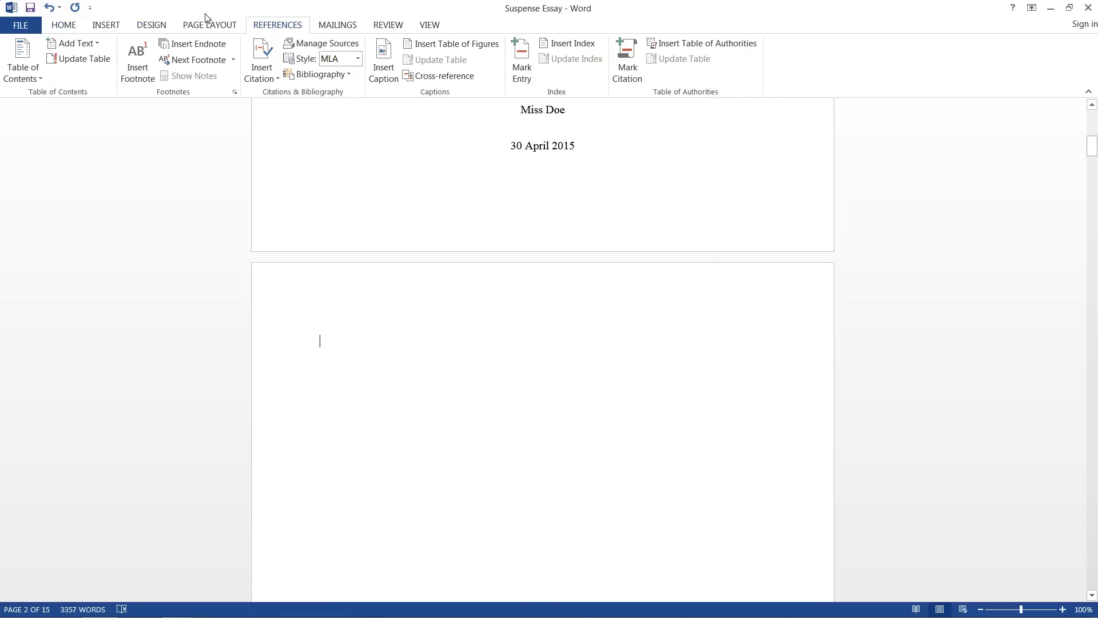
left_click(24, 71)
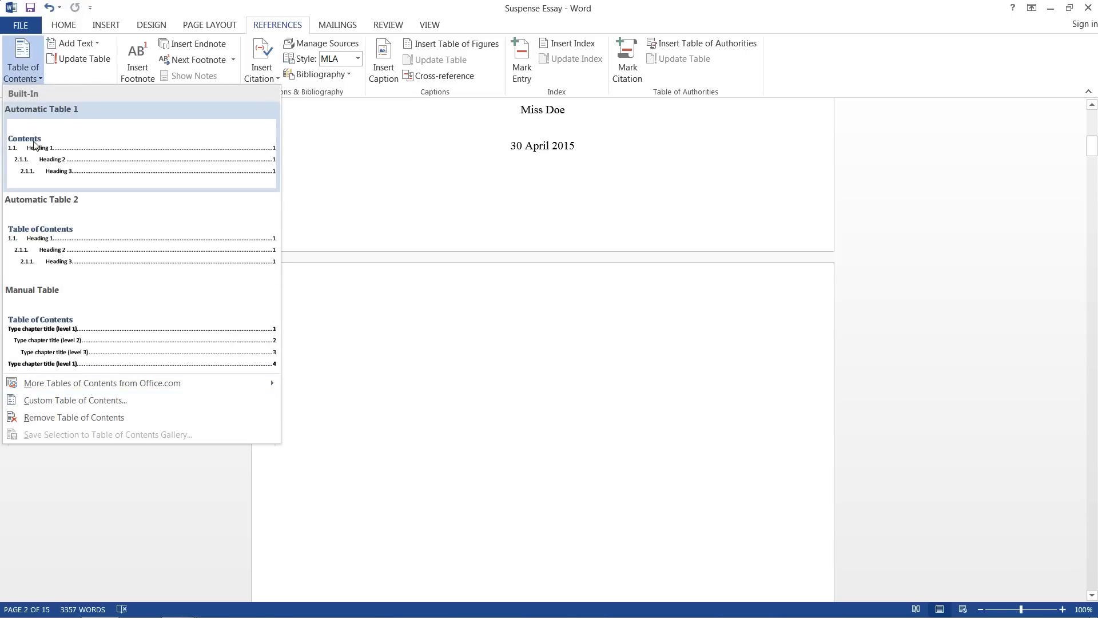
left_click(72, 401)
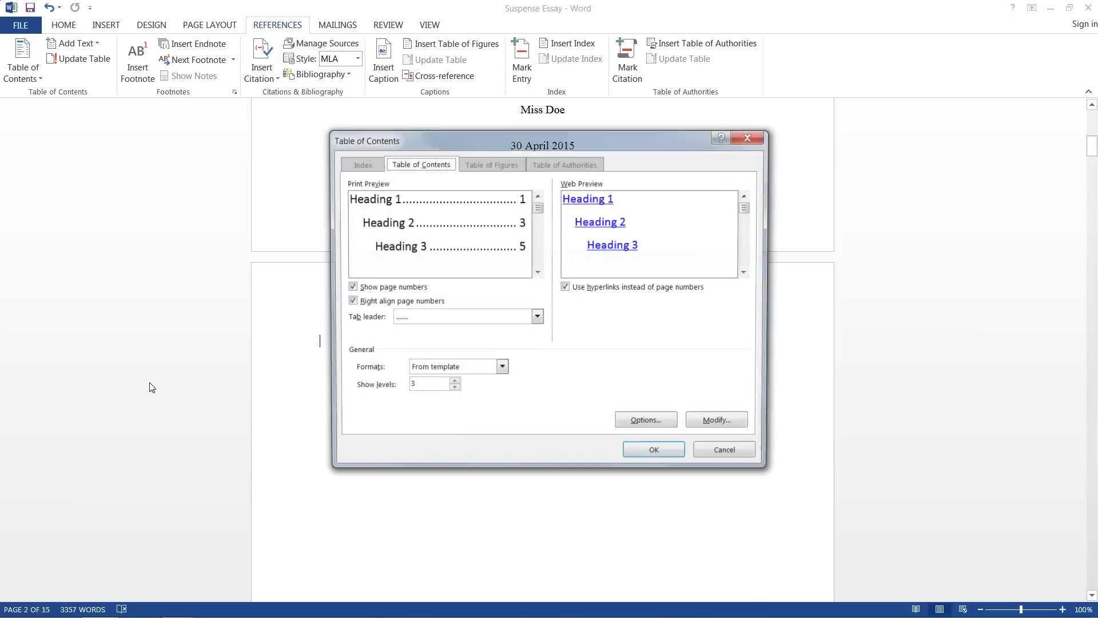
Try dash leaders and page-number options, then restore dotted leaders and right-aligned numbers.
left_click(408, 323)
left_click(427, 341)
left_click(438, 318)
left_click(433, 338)
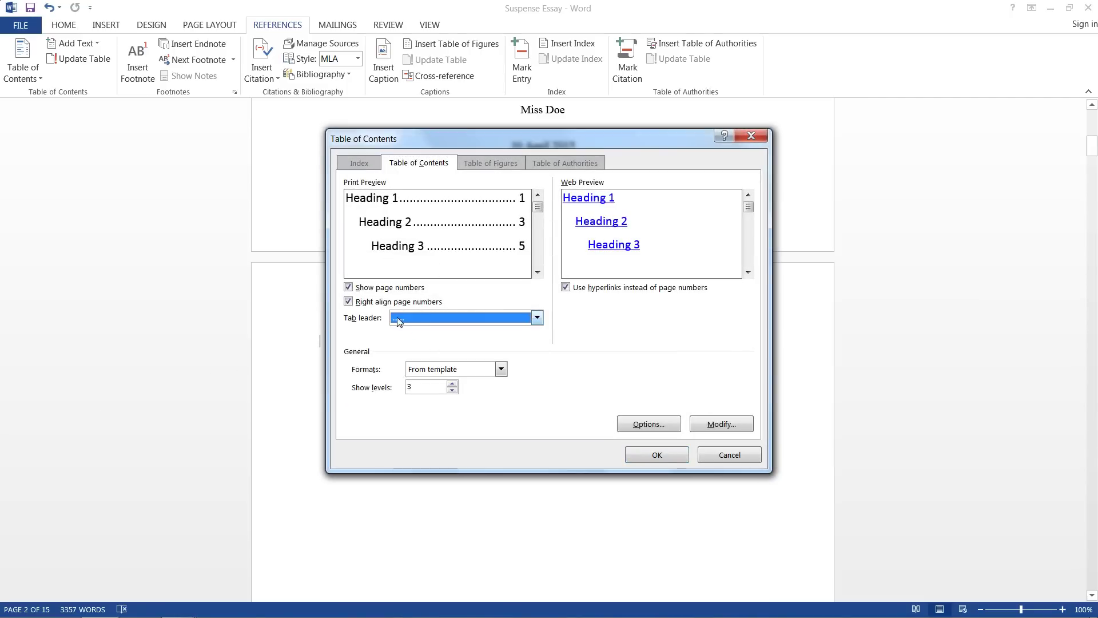
left_click(358, 303)
left_click(365, 303)
left_click(373, 290)
left_click(373, 293)
Raise Show levels to 5, then set it back to 3.
left_click(452, 383)
left_click(452, 382)
scroll(538, 217, "down", 1)
scroll(537, 205, "up", 1)
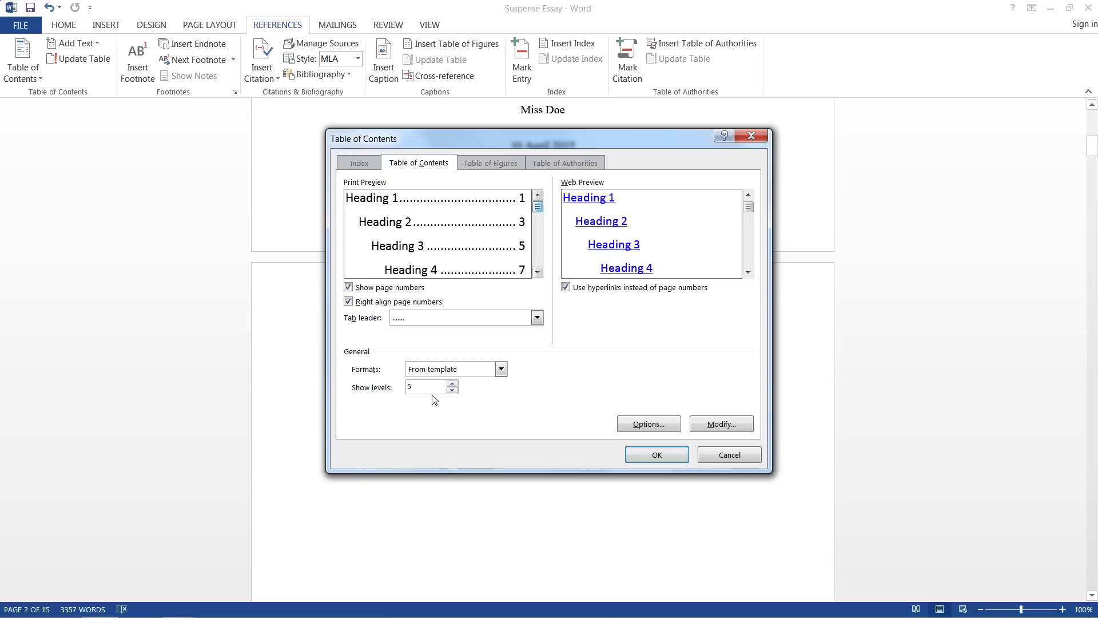
left_click(452, 390)
left_click(452, 391)
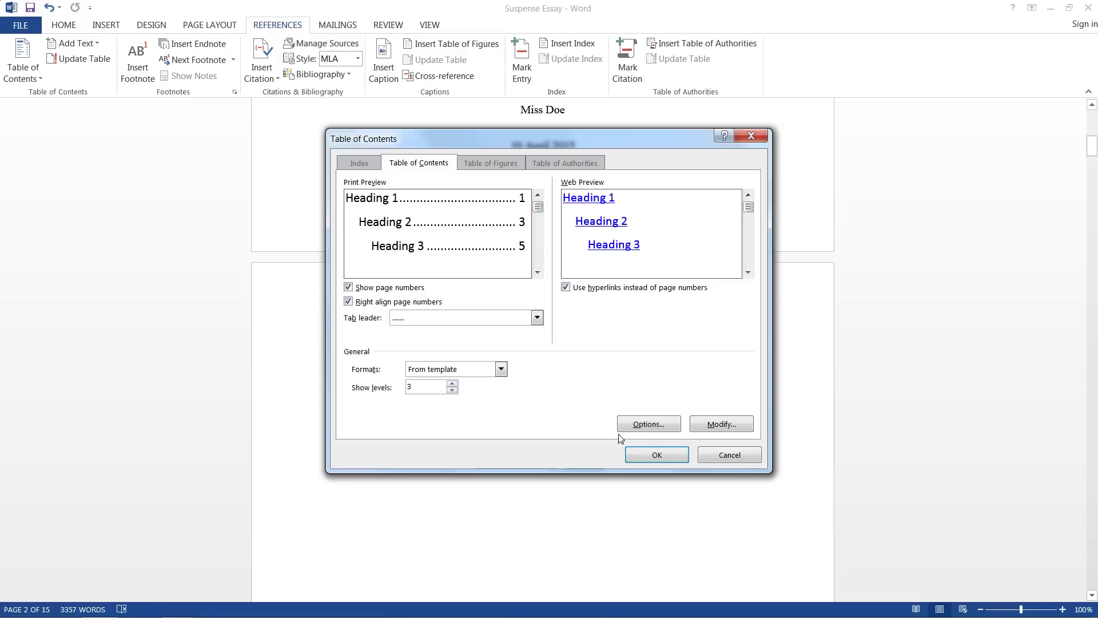
Check the TOC Options mapping Heading 1, 2 and 3 to levels 1, 2 and 3.
left_click(672, 424)
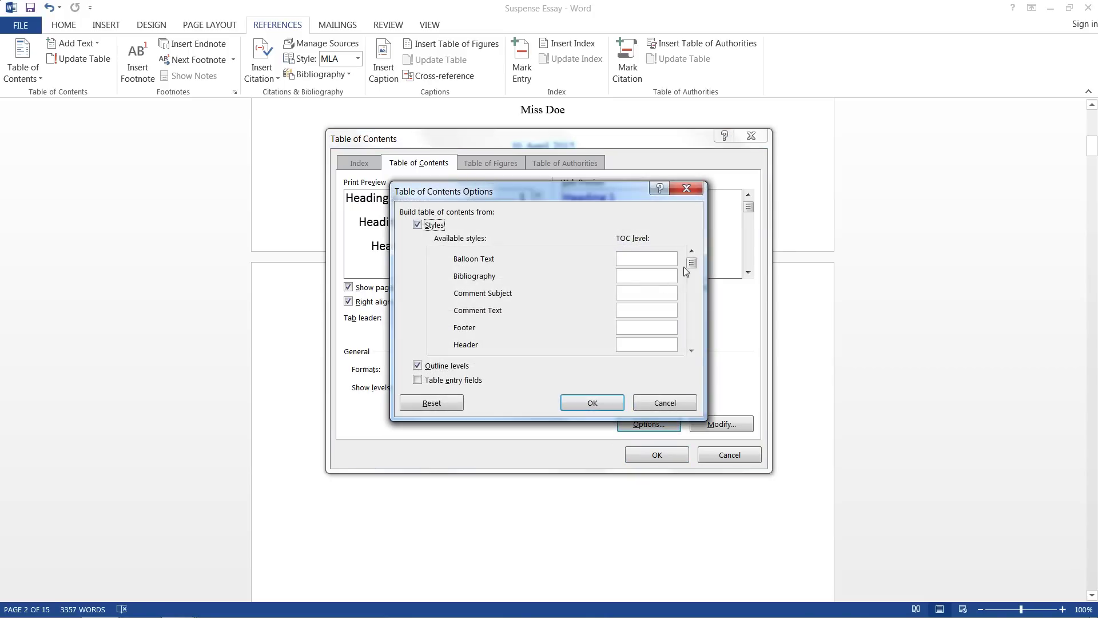
left_click_drag(691, 264, 691, 294)
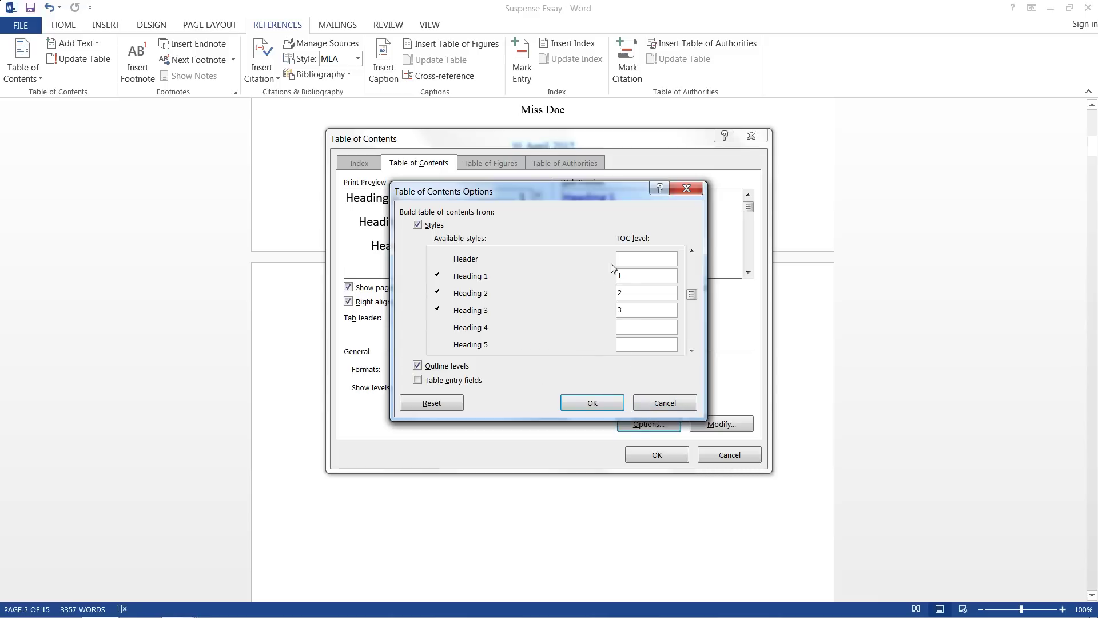
Browse the TOC 1–5 entry styles and open Modify Style for TOC 1.
left_click(664, 399)
left_click(740, 429)
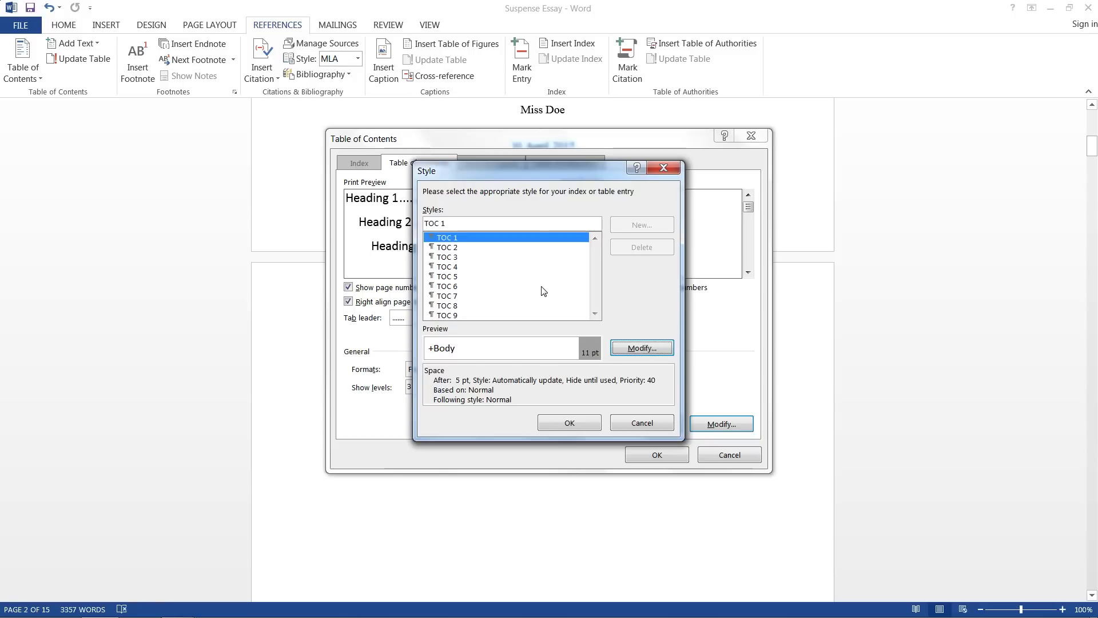
left_click(467, 248)
left_click(465, 266)
left_click(466, 276)
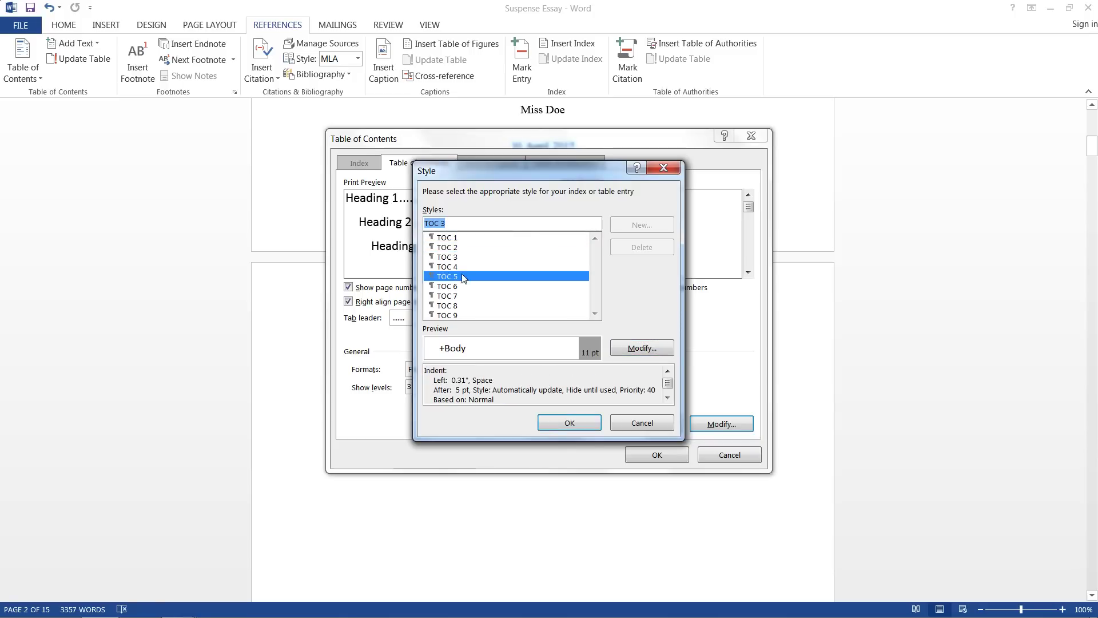
left_click(489, 238)
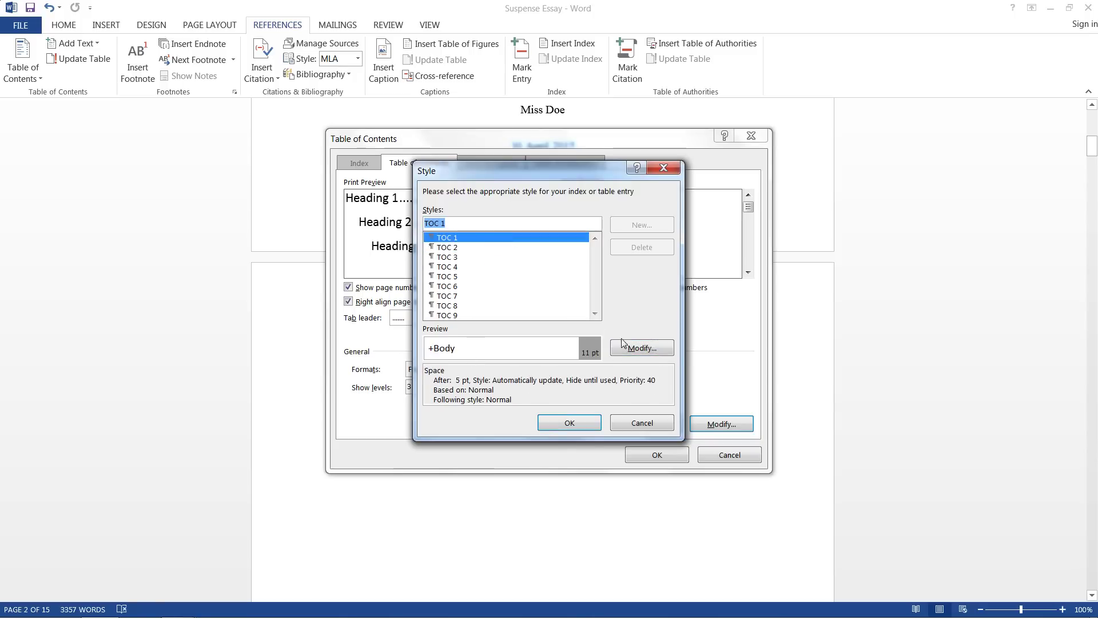
left_click(638, 347)
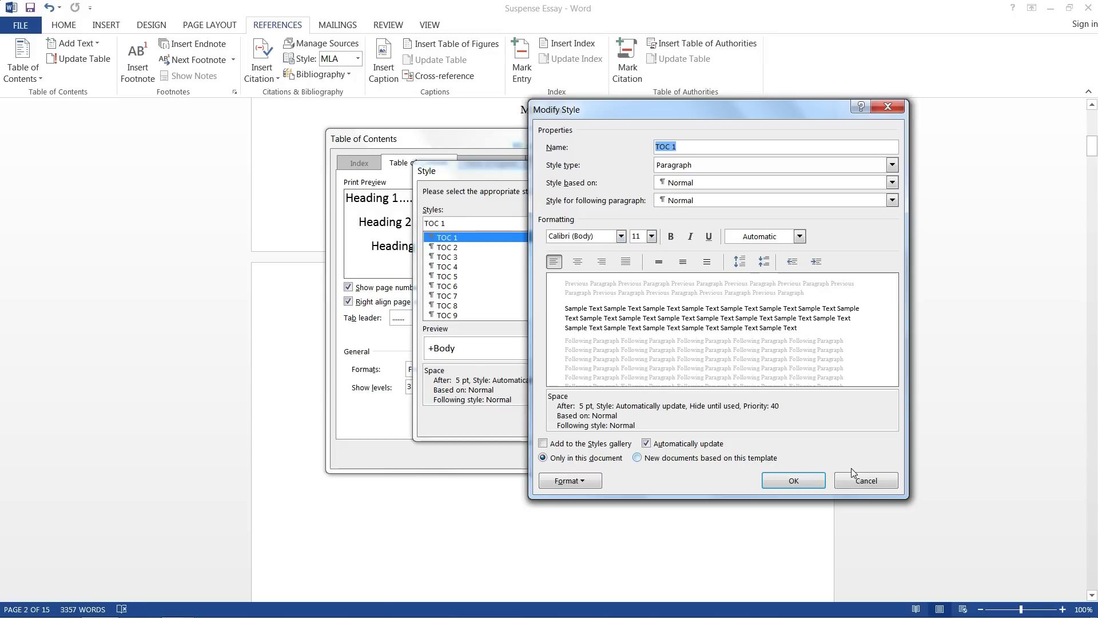
Cancel the style dialogs and insert Automatic Table 1 contents on page 2.
left_click(862, 482)
left_click(646, 423)
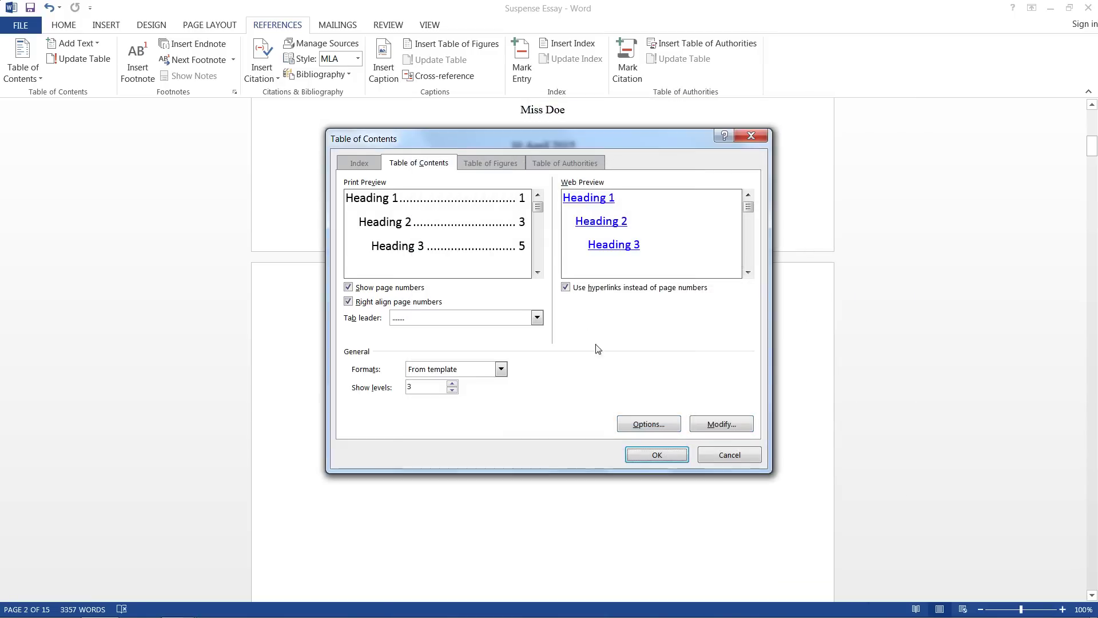
key("Escape")
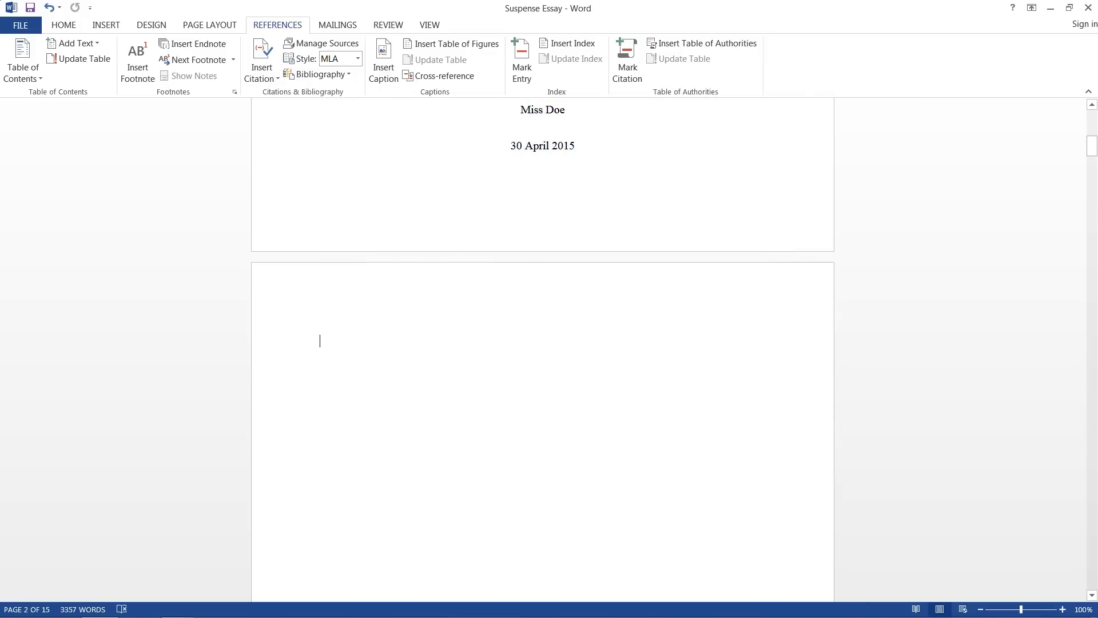
left_click(24, 64)
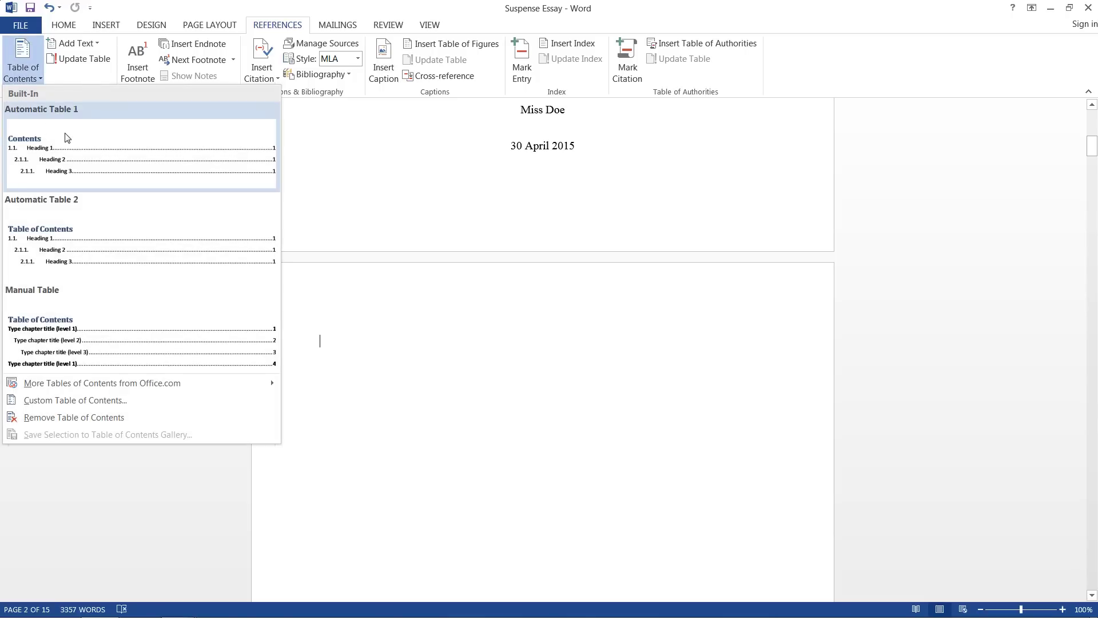
left_click(65, 138)
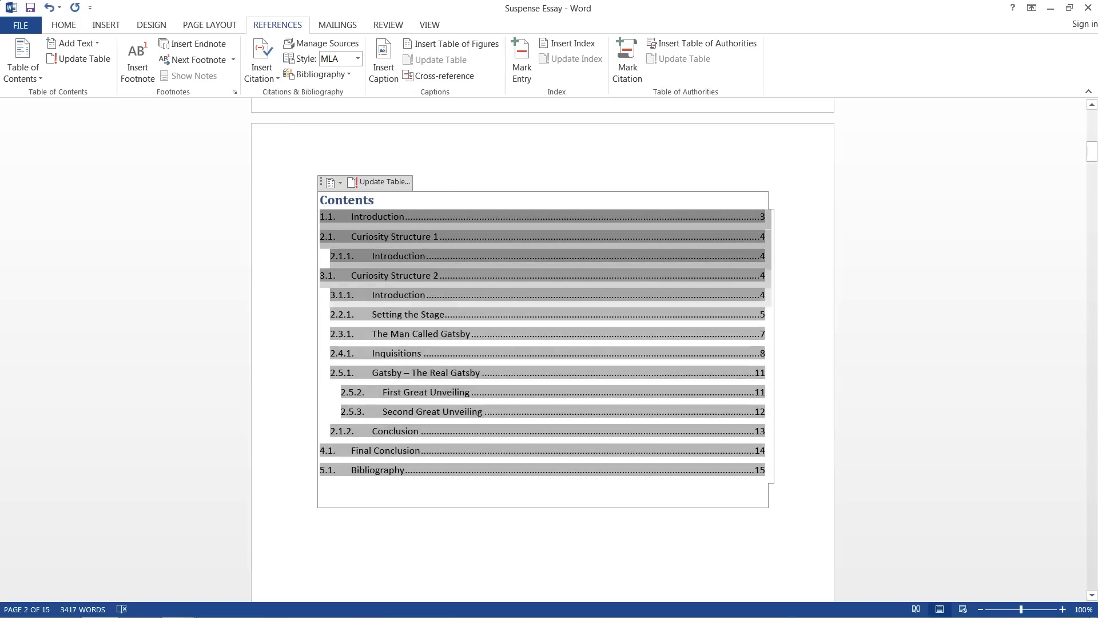
Set the contents entries to Times New Roman 12 pt with 2.0 line spacing.
left_click(63, 26)
left_click(116, 49)
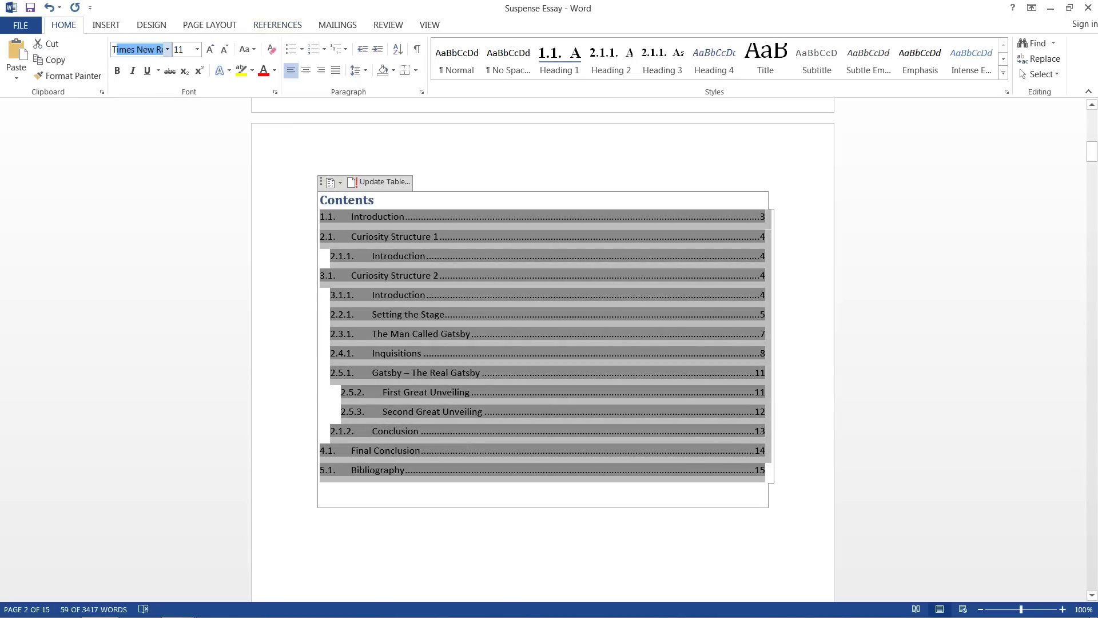
type("Tim")
key("Return")
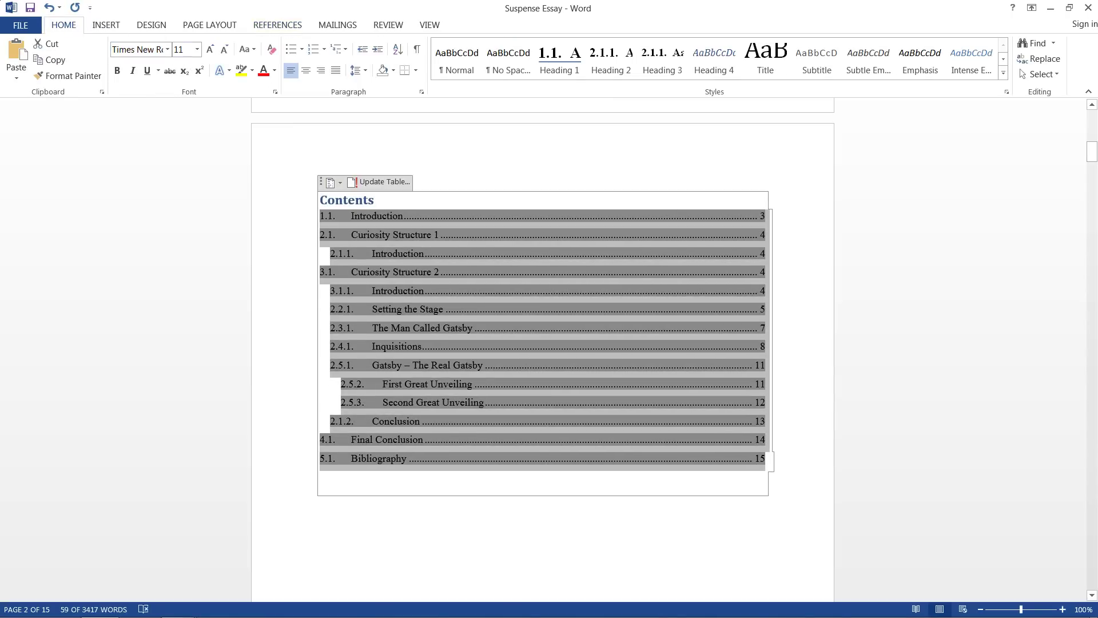
left_click(210, 49)
left_click(356, 71)
left_click(377, 132)
Make the Contents heading Times New Roman 18 pt.
double_click(364, 200)
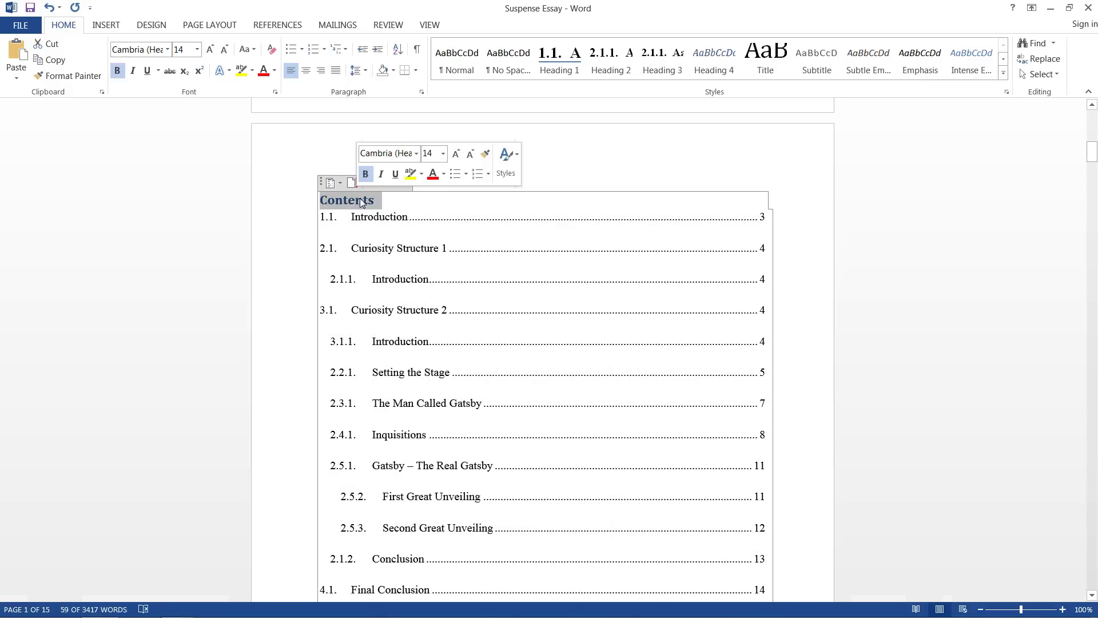
left_click(149, 51)
type("Times New Ro")
key("Return")
key("ctrl+shift+p")
type("18")
key("Return")
scroll(542, 343, "down", 1)
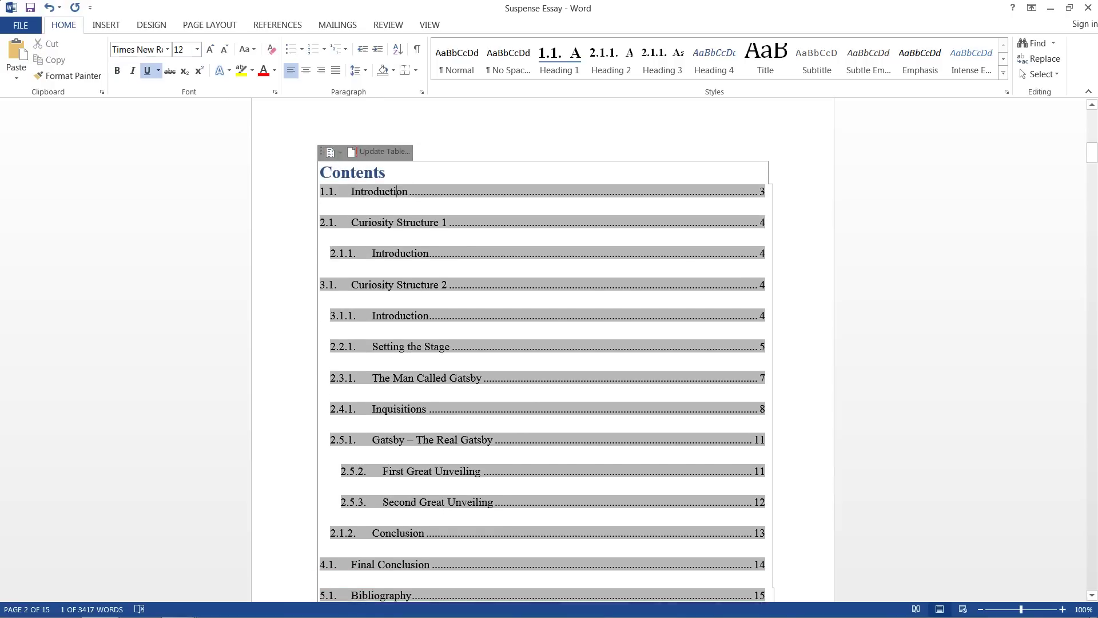
scroll(457, 375, "down", 8)
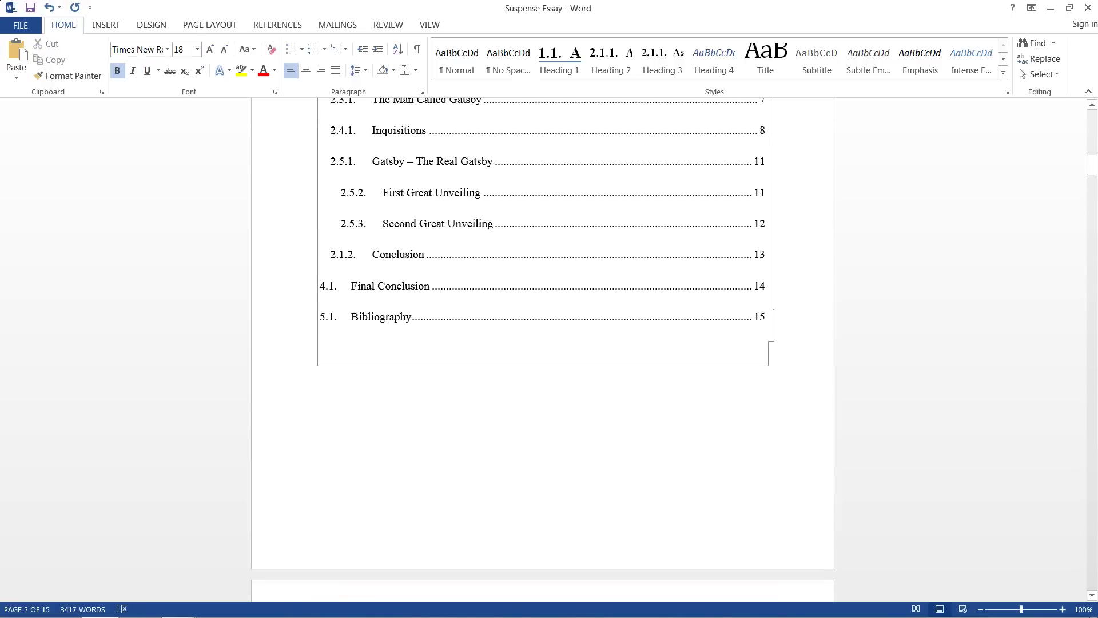
Add a Heading 1 'Curiosity Structure' paragraph after the 2.1.1 Introduction subheading.
left_click(457, 375)
scroll(542, 343, "up", 11)
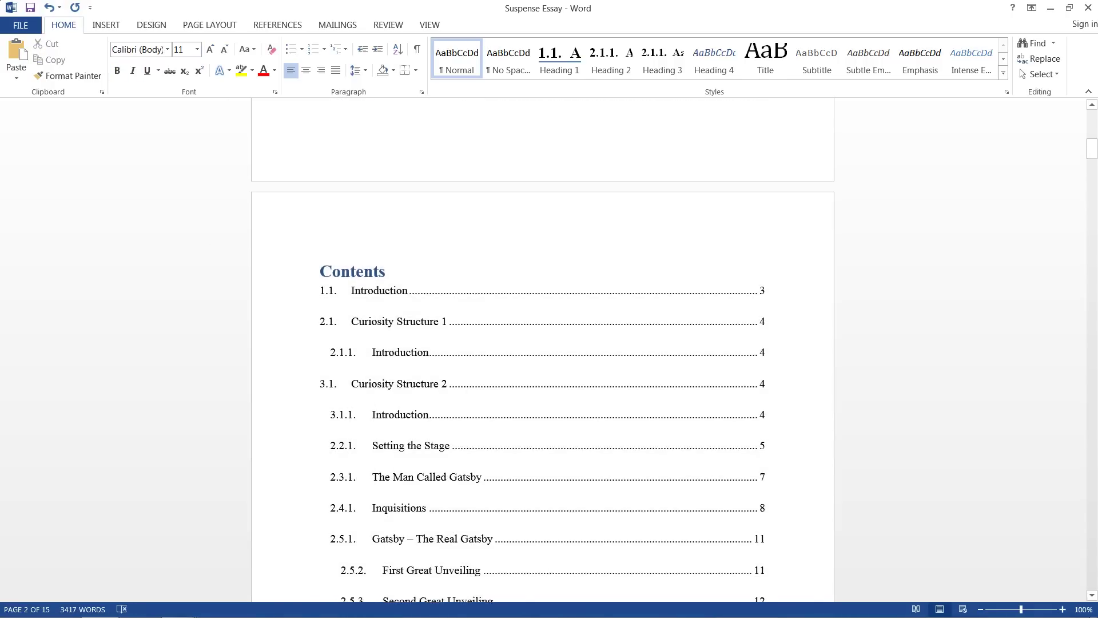
scroll(542, 343, "down", 5)
scroll(457, 568, "down", 20)
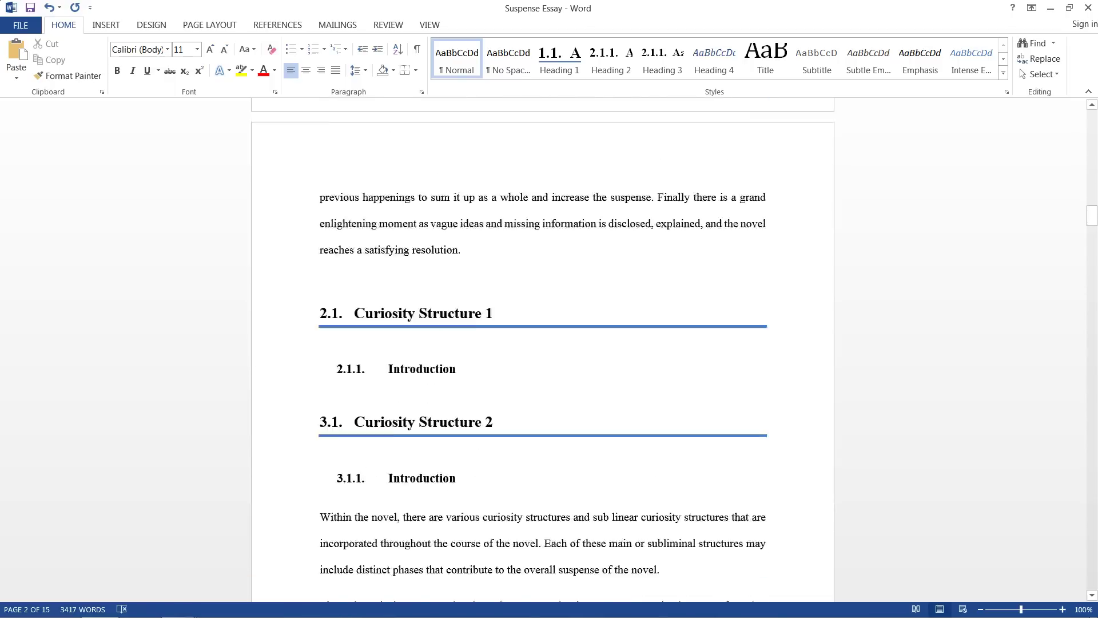
scroll(400, 258, "up", 1)
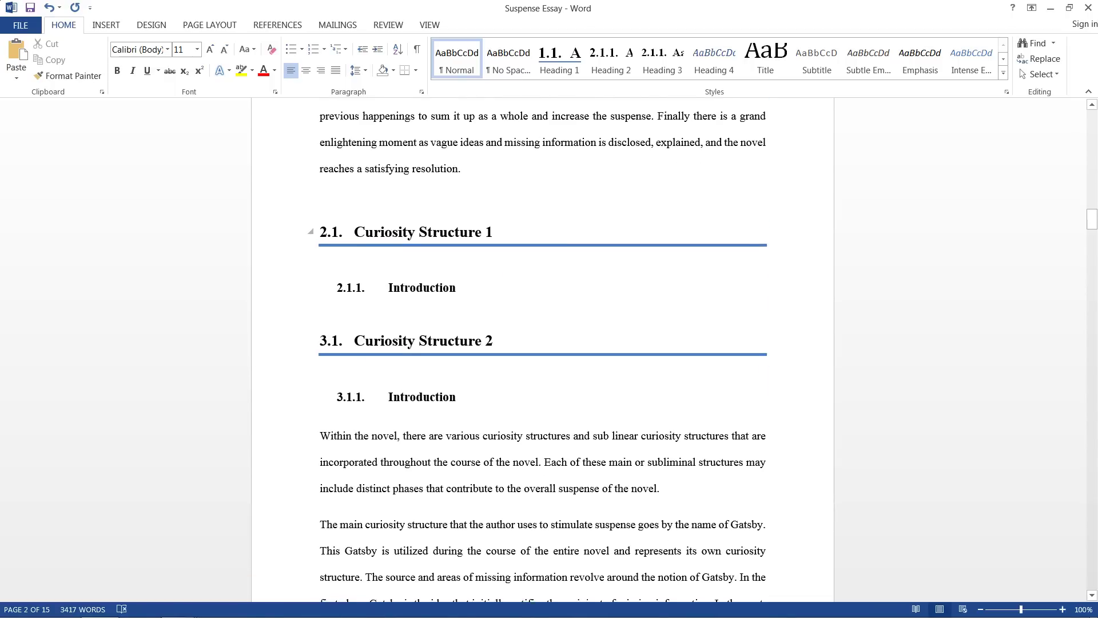
left_click(456, 288)
key("Return")
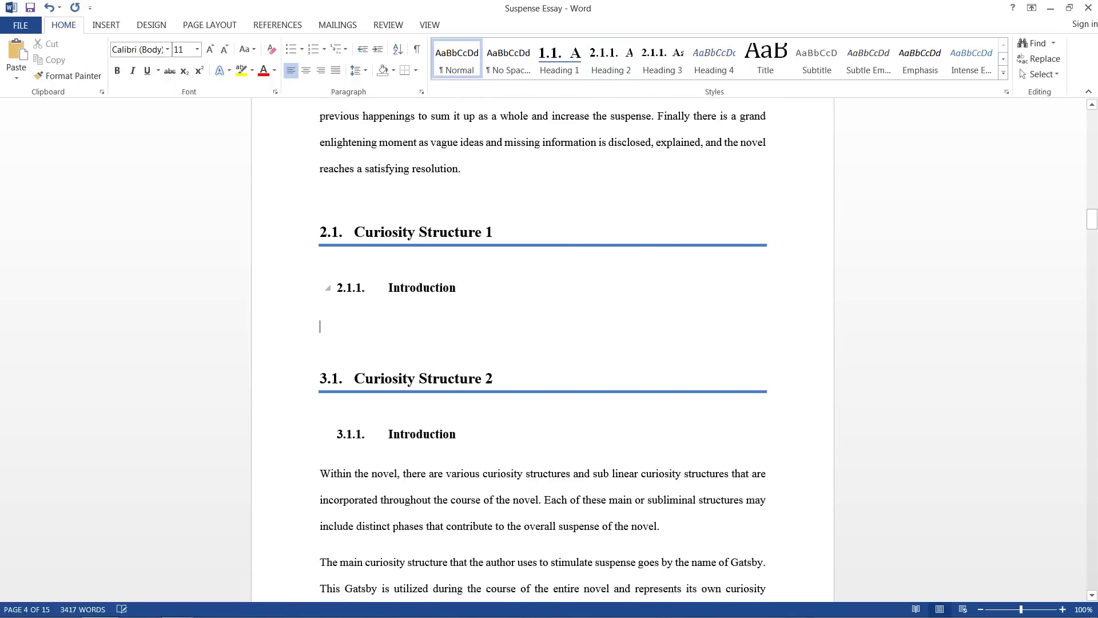
left_click(559, 60)
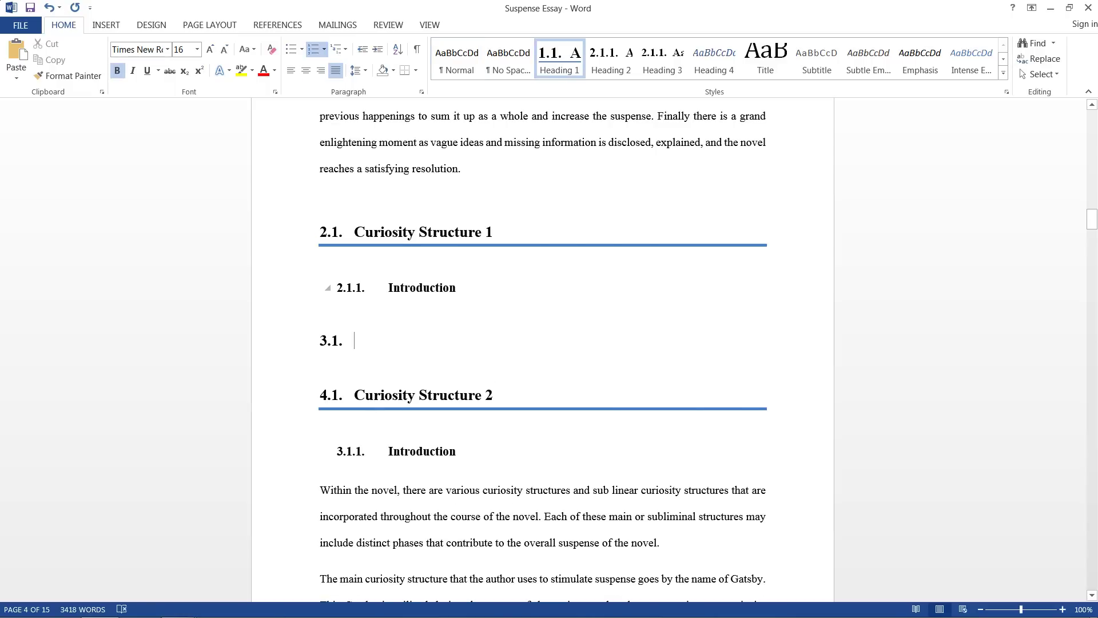
type("Curiosity Structure 2")
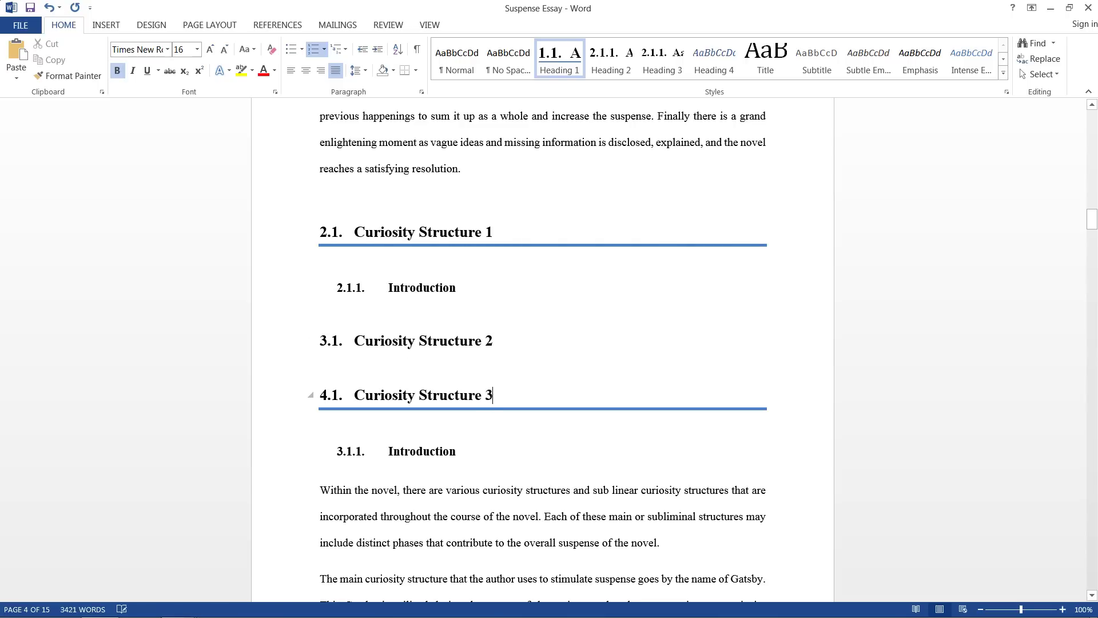
key("Return")
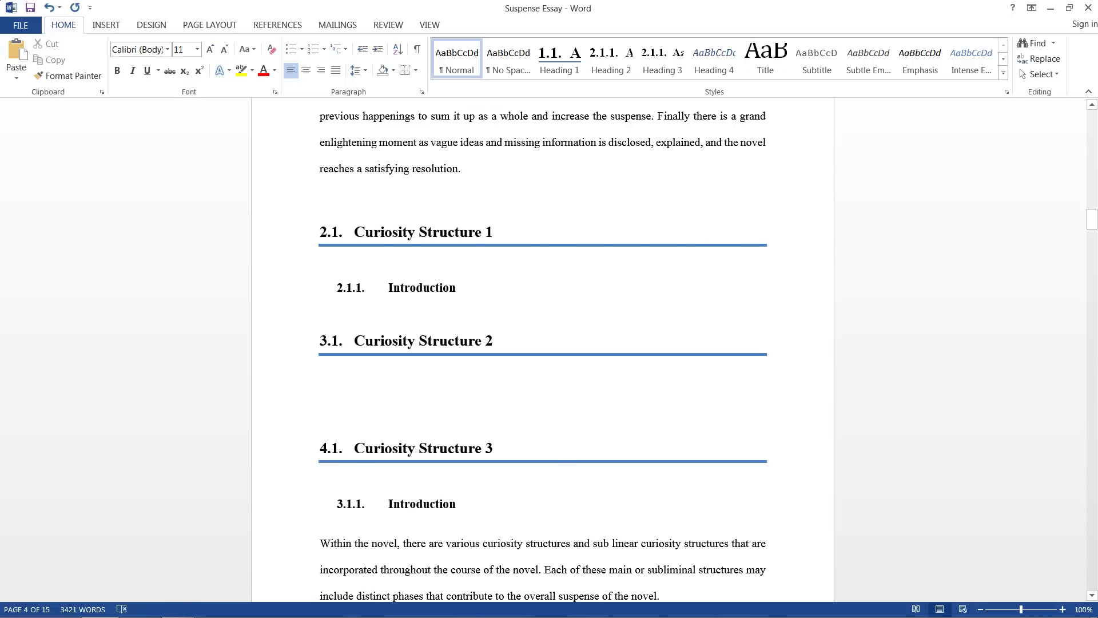
Update the entire table of contents to list 3.1 Curiosity Structure 2 through 6.1 Bibliography.
scroll(543, 349, "up", 20)
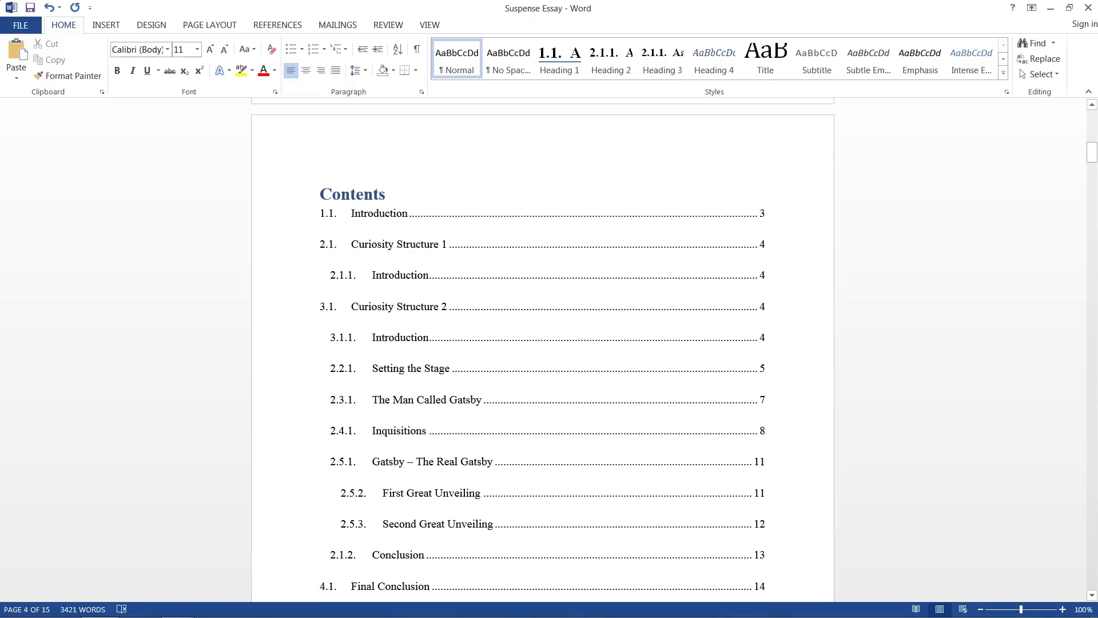
left_click(543, 349)
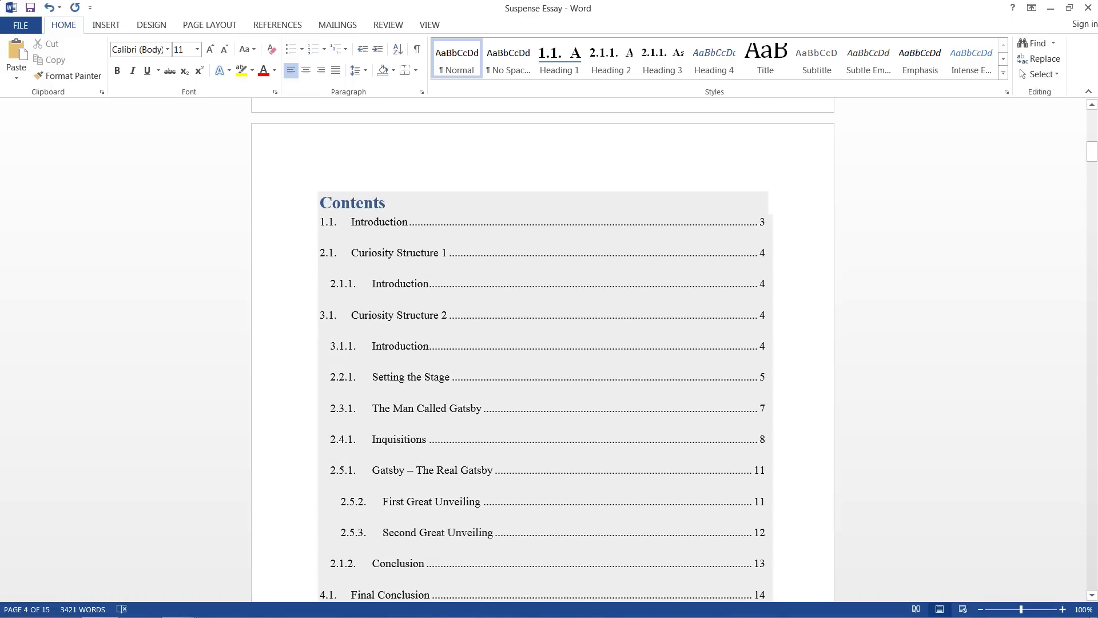
left_click(297, 140)
left_click(331, 203)
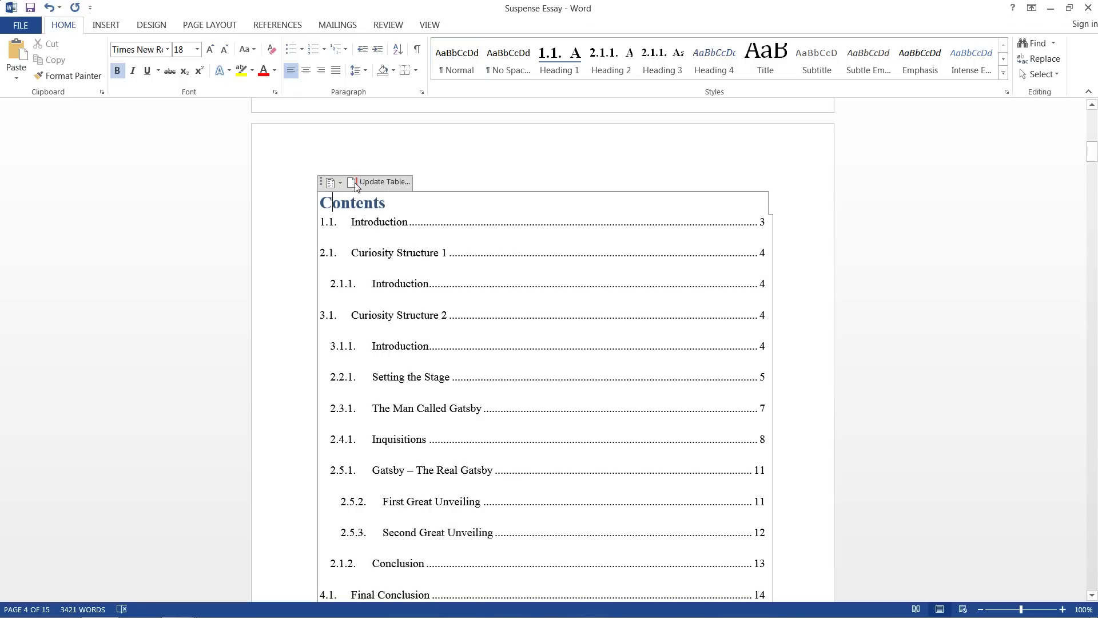
left_click(367, 183)
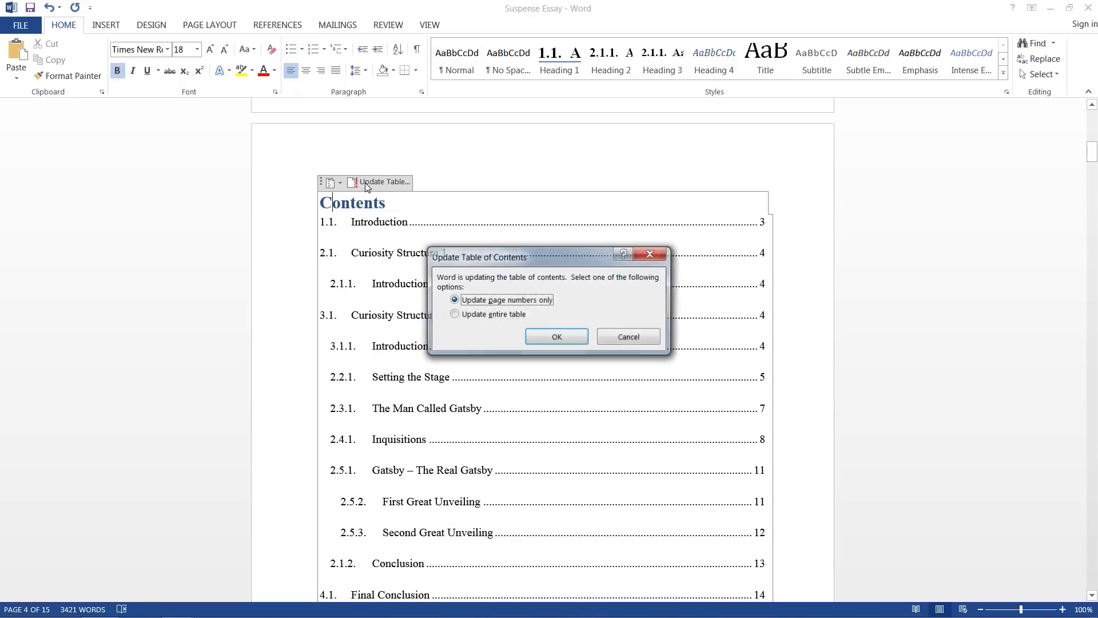
left_click(487, 314)
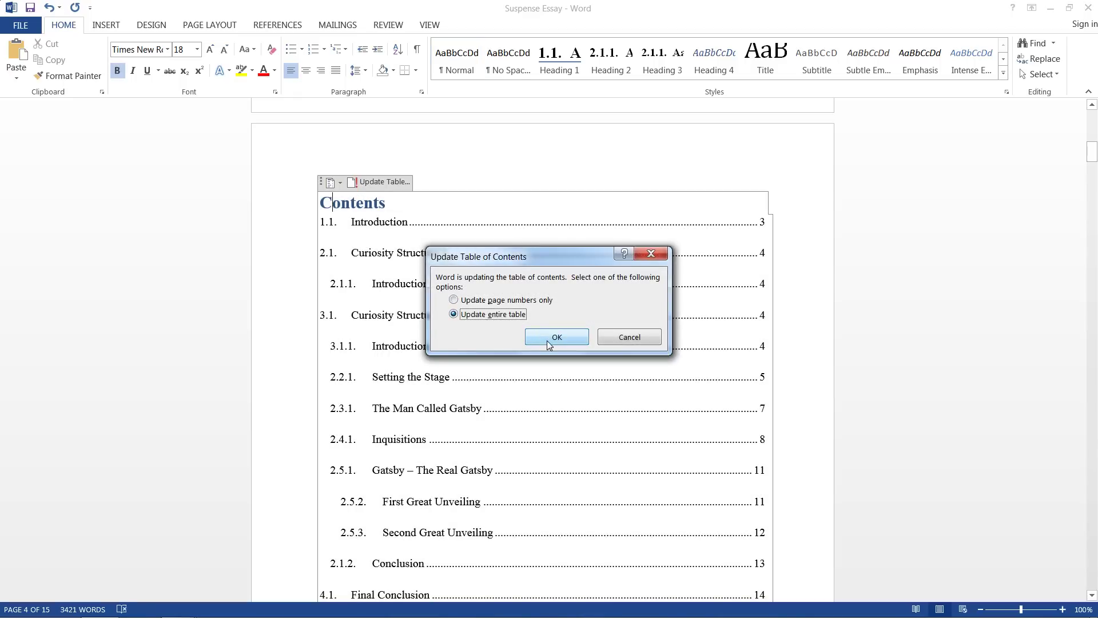
left_click(549, 339)
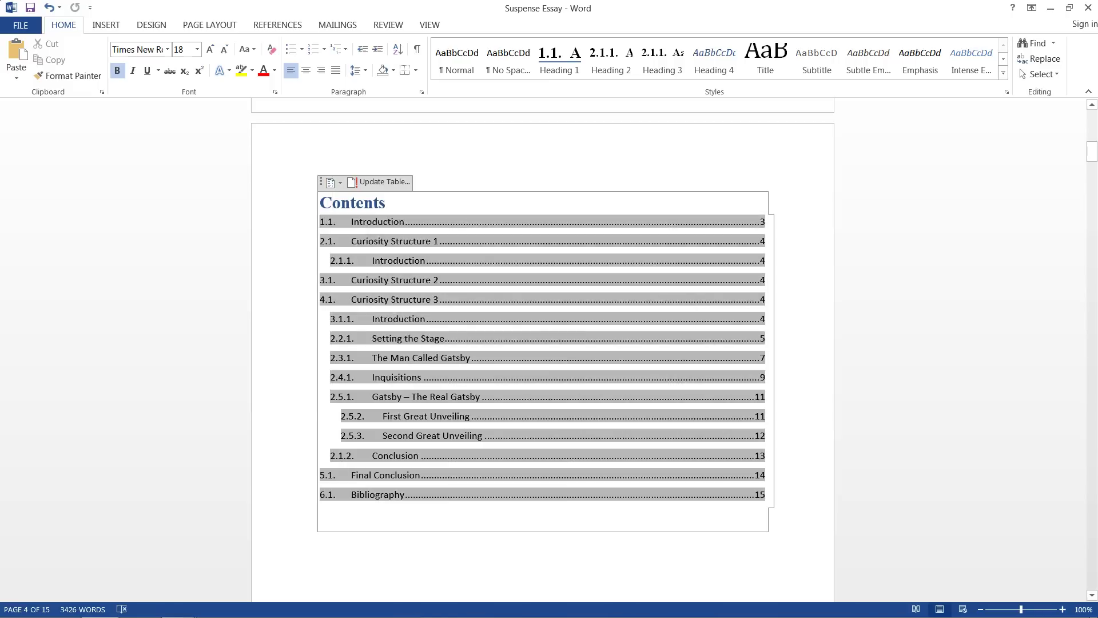
Set the whole table of contents to Times New Roman, 12 pt.
left_click_drag(324, 222, 732, 518)
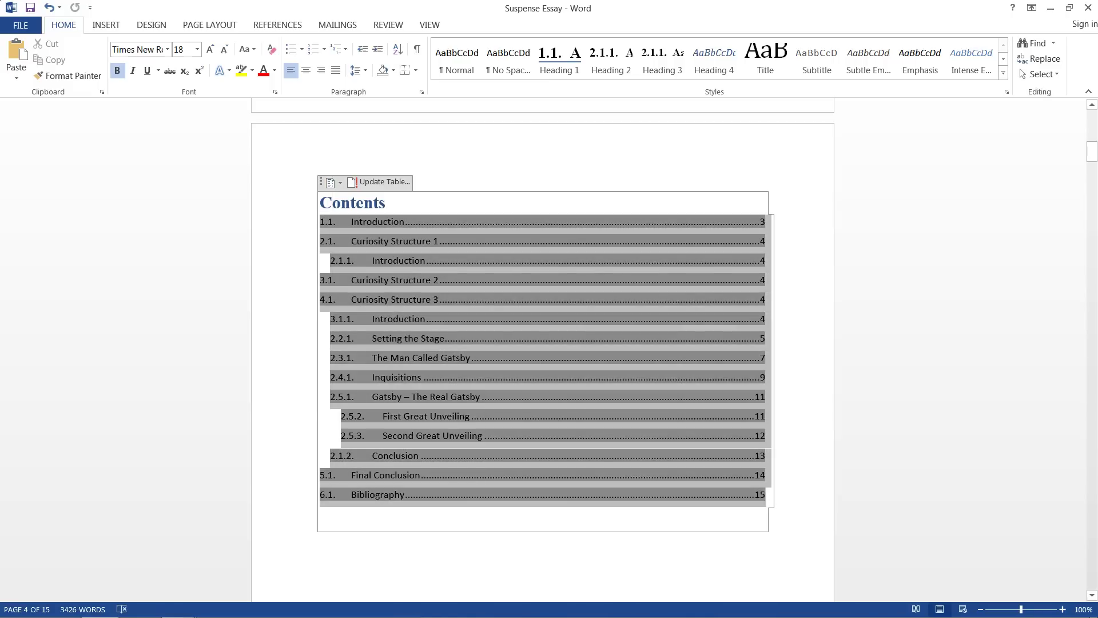
left_click(159, 53)
type("Times New R")
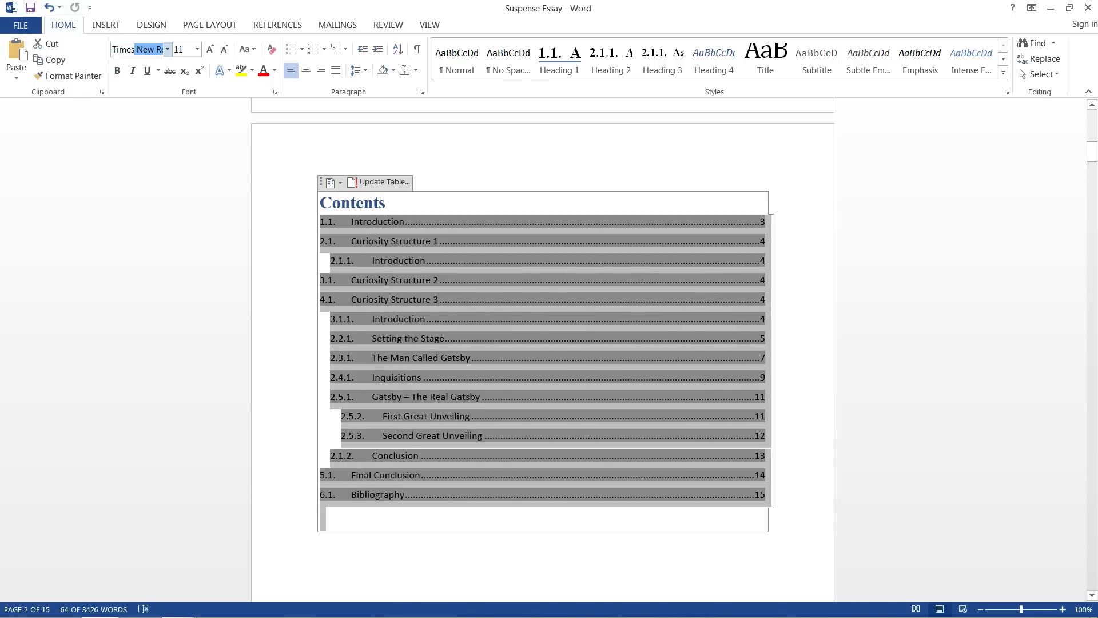
key("Return")
key("Tab")
type("12")
key("Return")
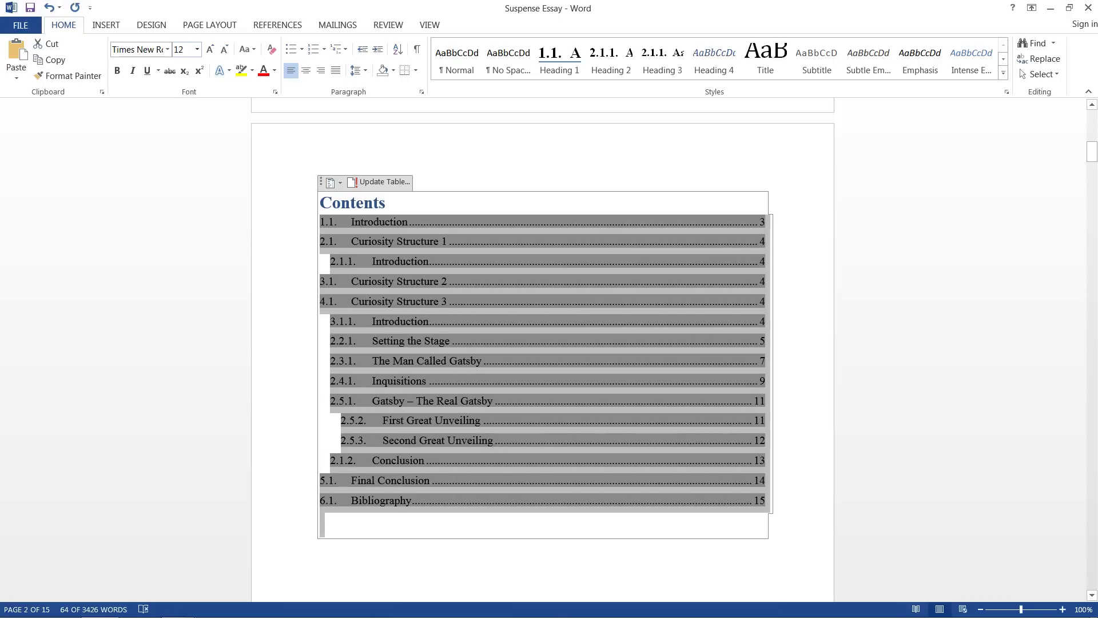
Apply 2.0 double line spacing to the table of contents, then deselect it.
left_click(364, 71)
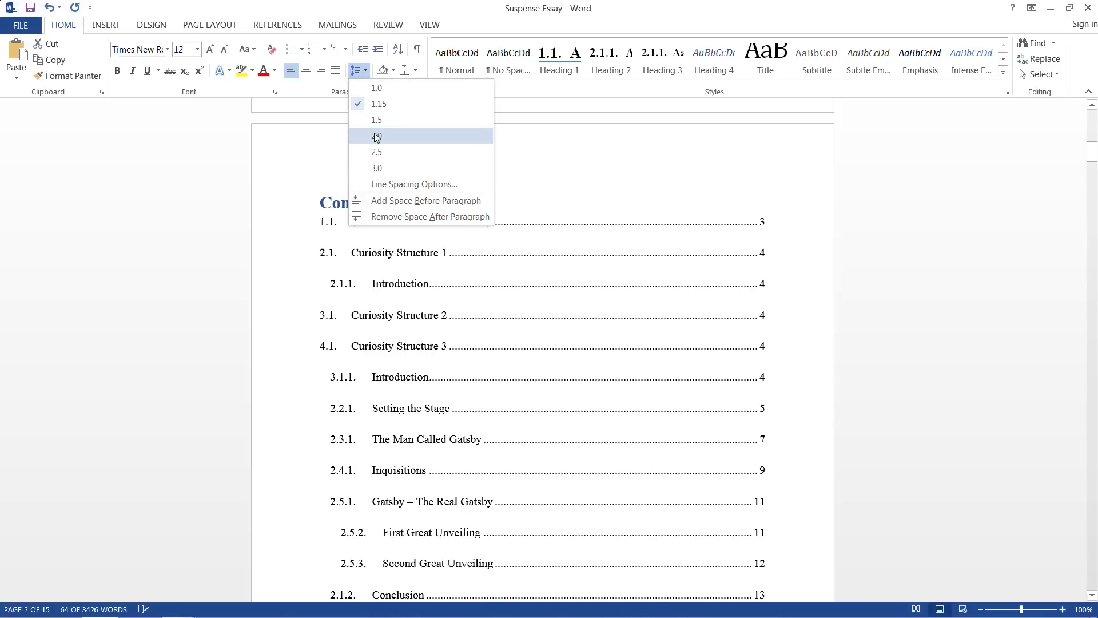
left_click(374, 122)
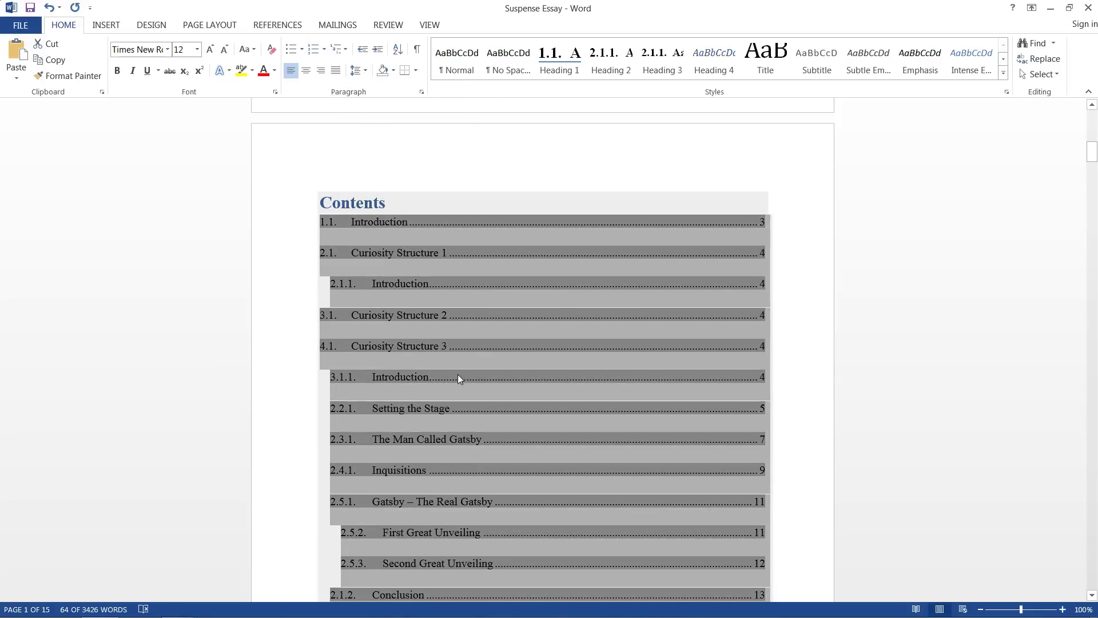
left_click(430, 376)
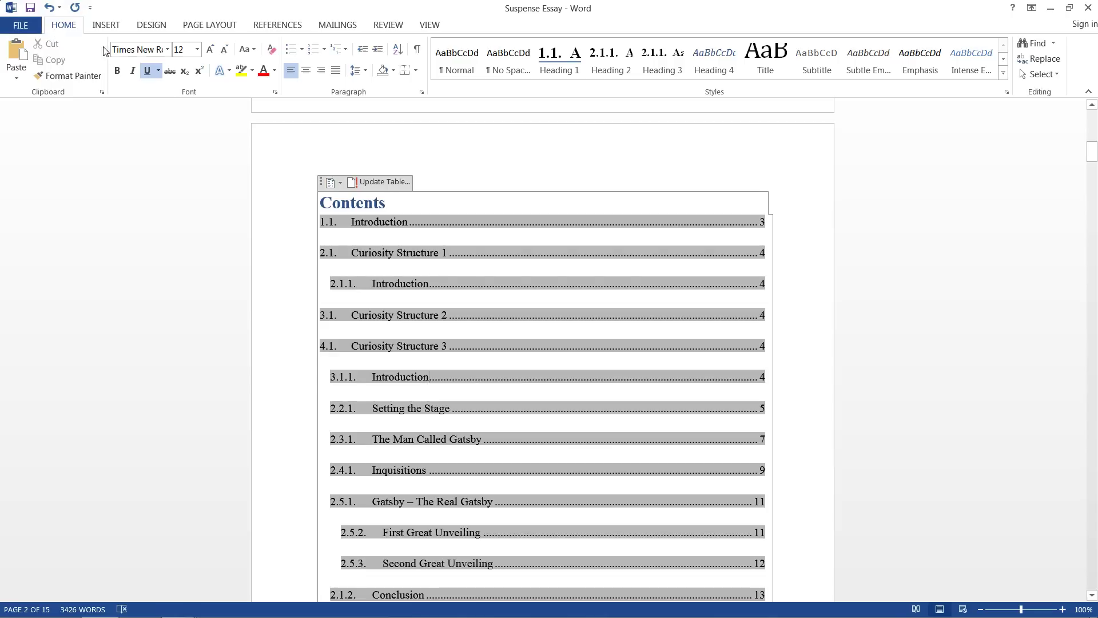
left_click(258, 24)
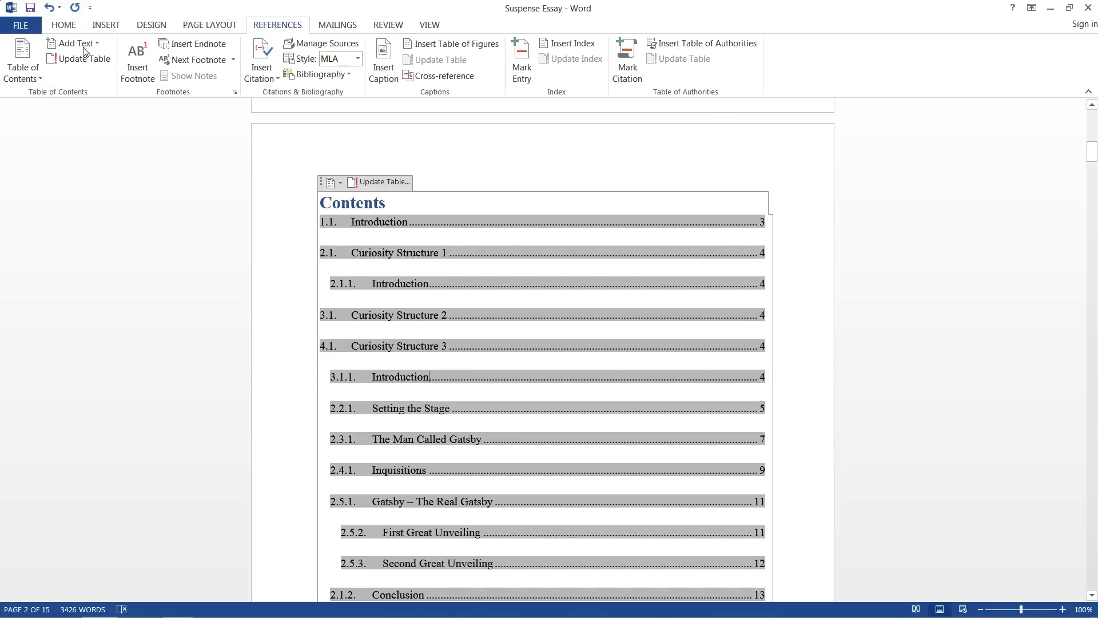
left_click(26, 68)
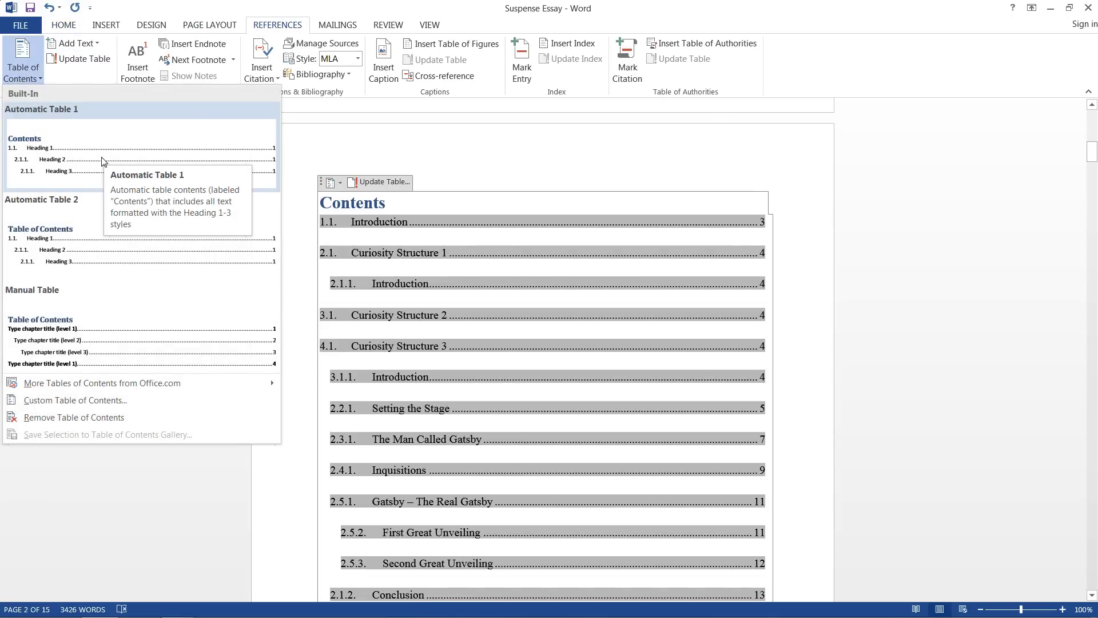
left_click(99, 400)
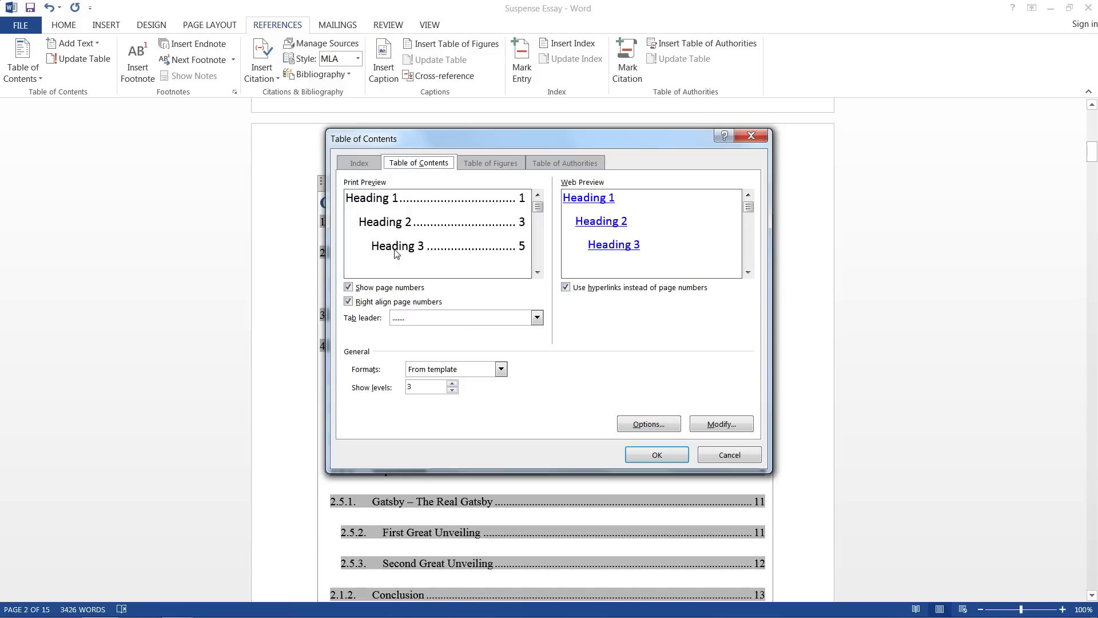
left_click(702, 424)
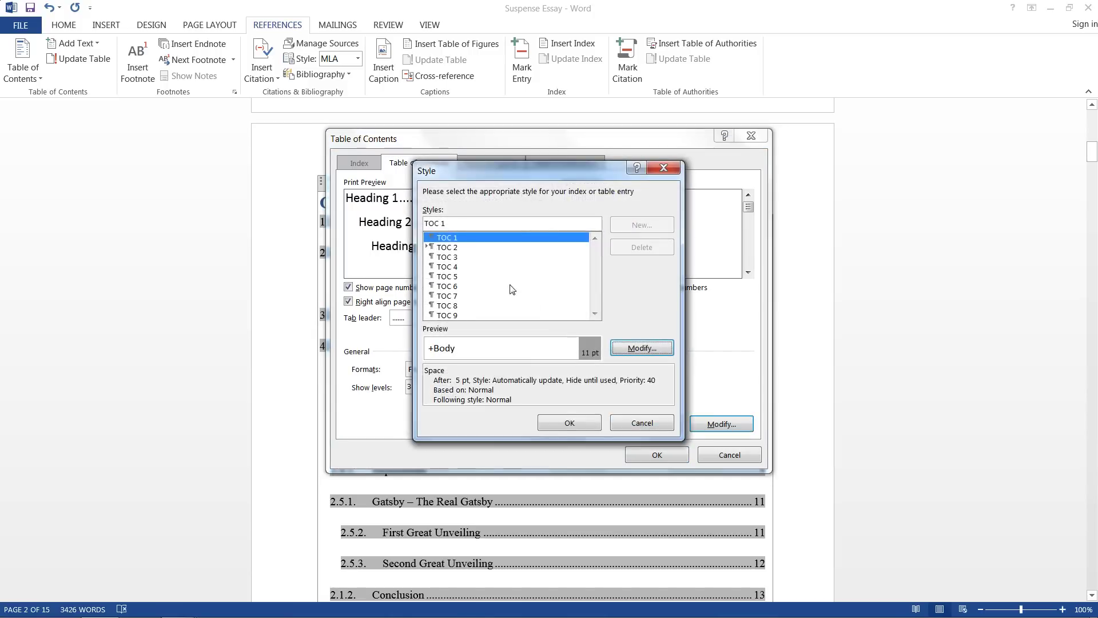
left_click(638, 349)
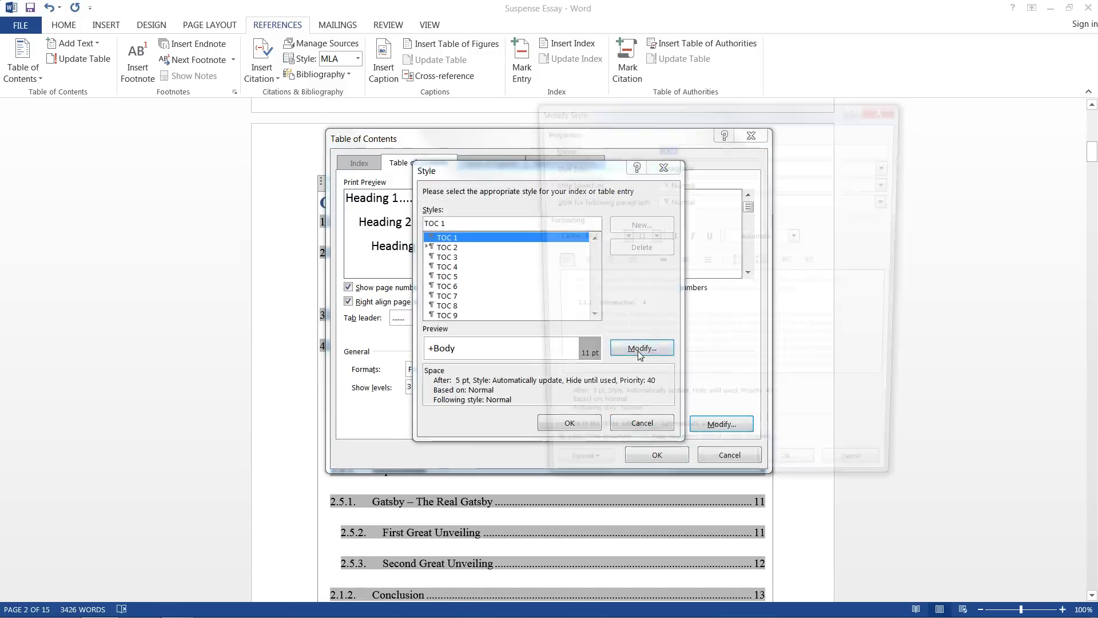
left_click(888, 107)
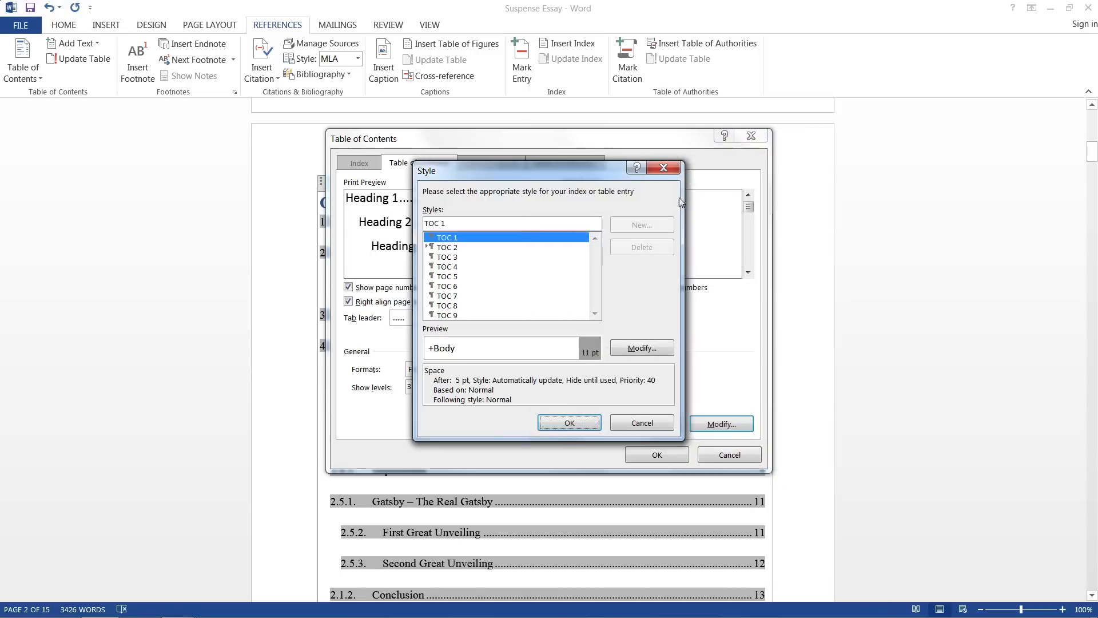
left_click(663, 168)
left_click(751, 135)
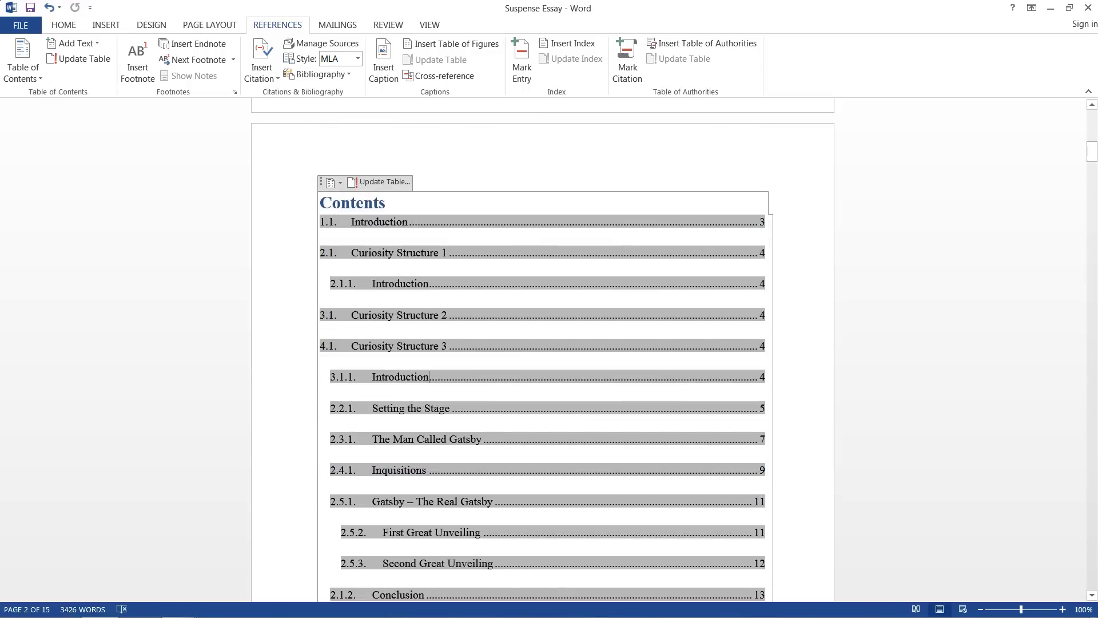
scroll(543, 349, "down", 8)
scroll(543, 349, "up", 7)
scroll(458, 309, "up", 3)
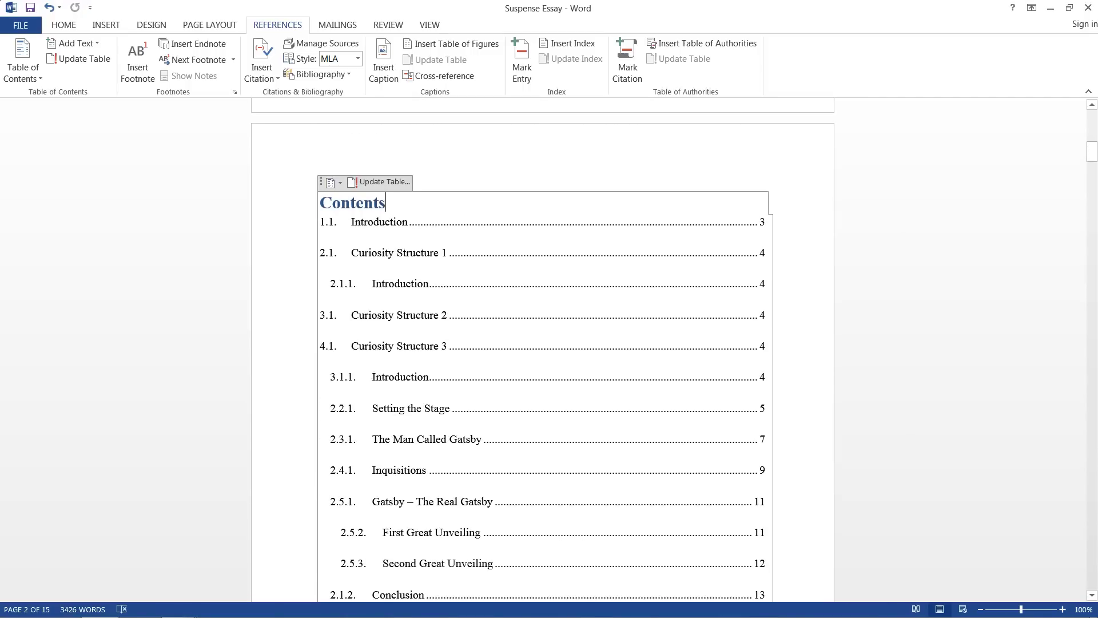